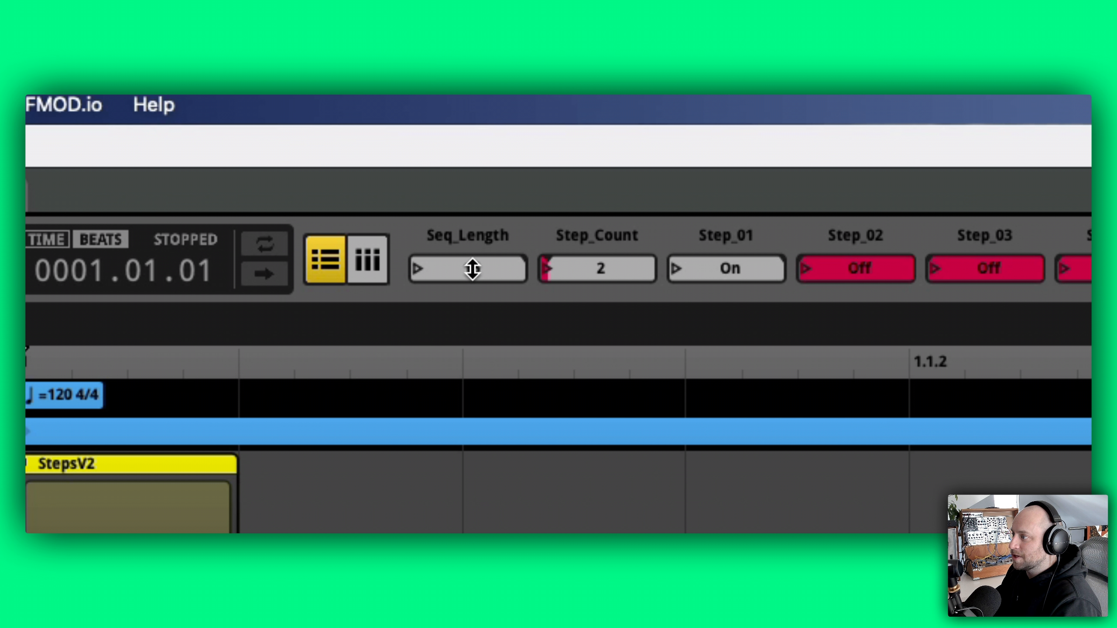
- Set the Sequence event's Seq_Length parameter to 16 and Step_Count to 1
mouse_move(472, 269)
mouse_down()
mouse_move(473, 338)
mouse_move(472, 269)
mouse_up()
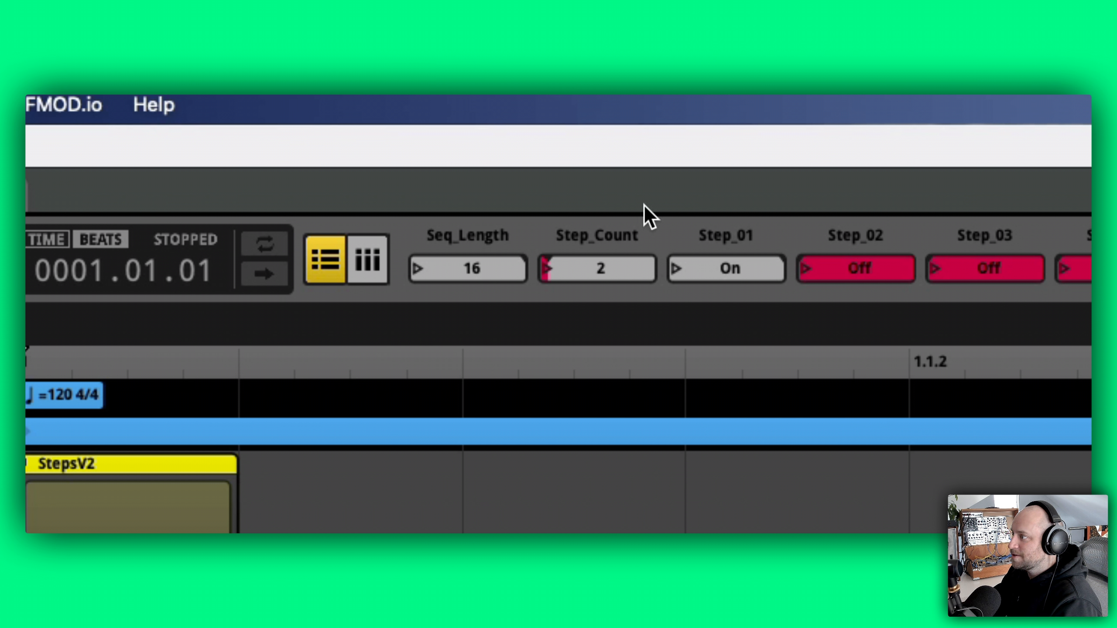
drag(597, 268, 598, 277)
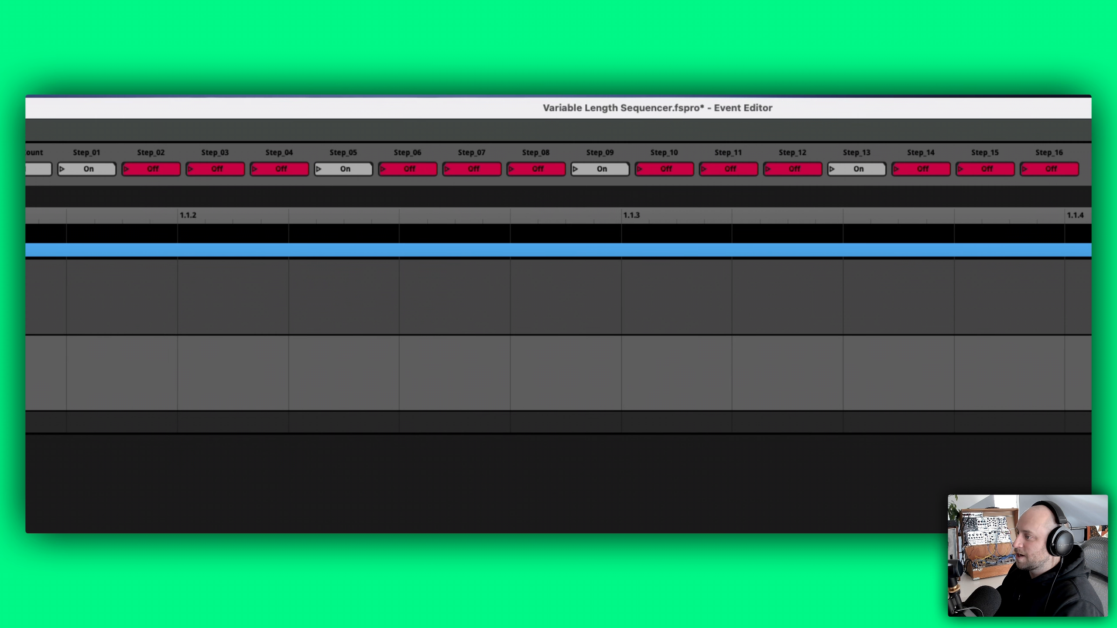
click(31, 297)
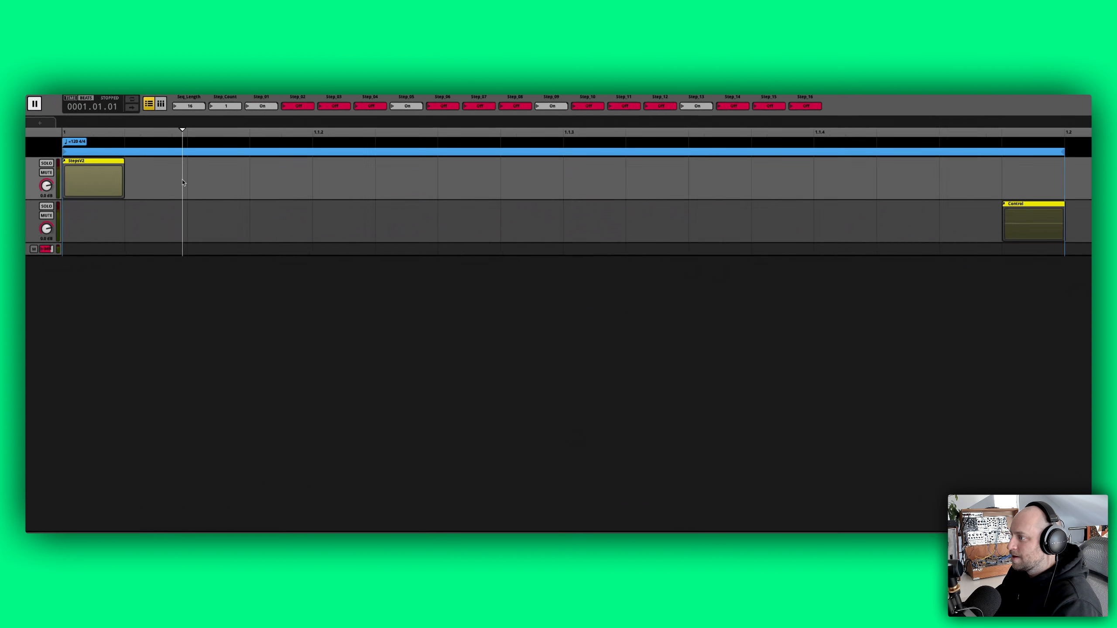
click(193, 175)
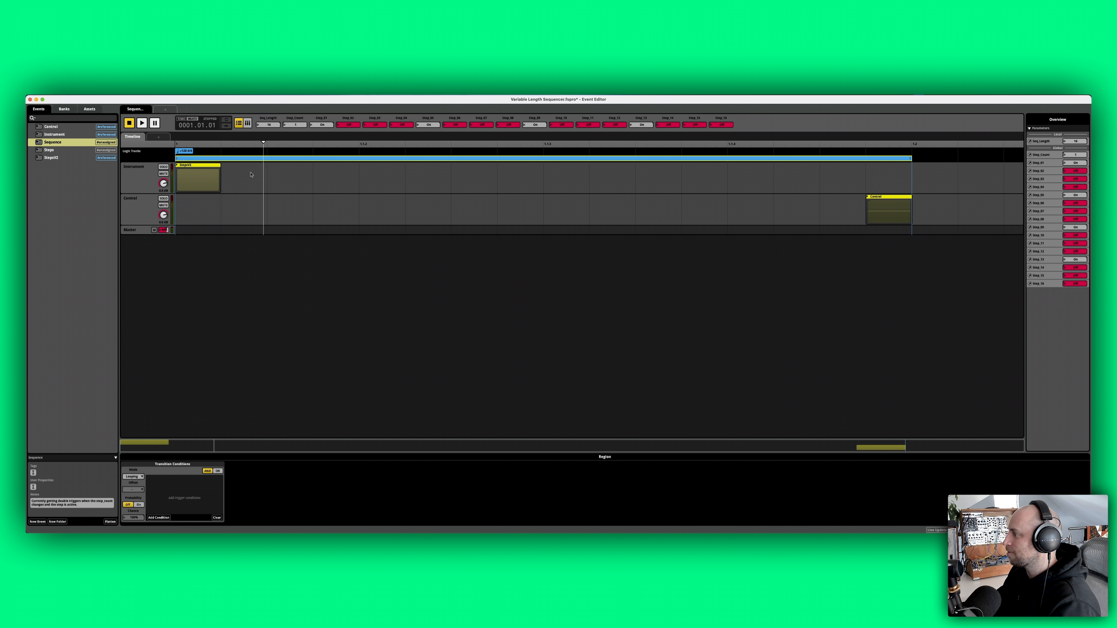
- Select the StepsV2 instrument in the Sequence event and open the StepsV2 event to view its Step_Count parameter sheet
click(190, 173)
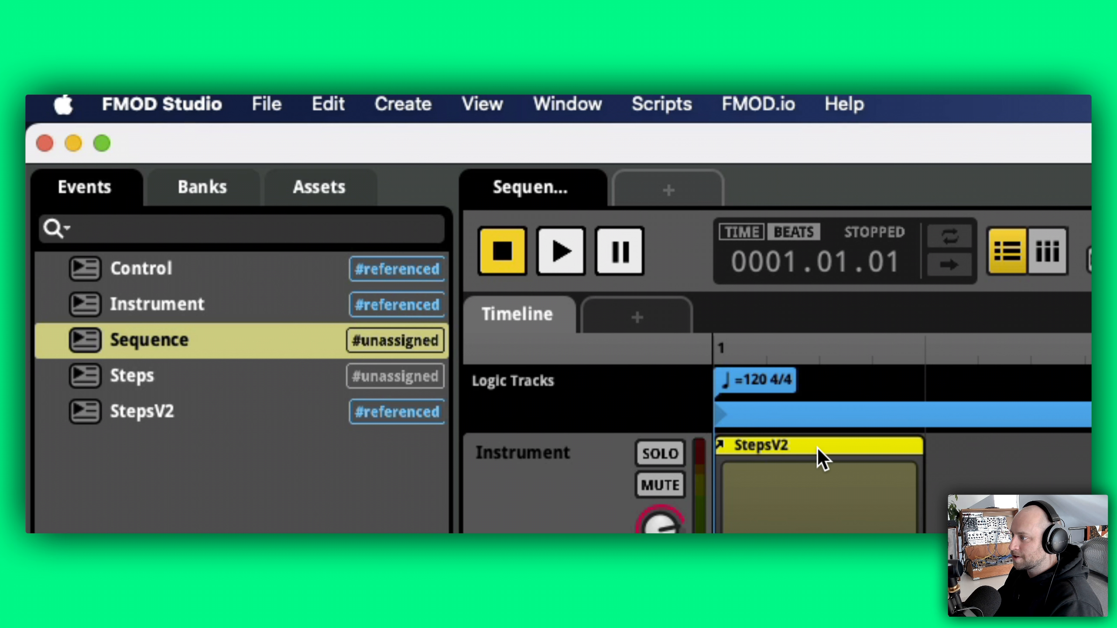
click(777, 447)
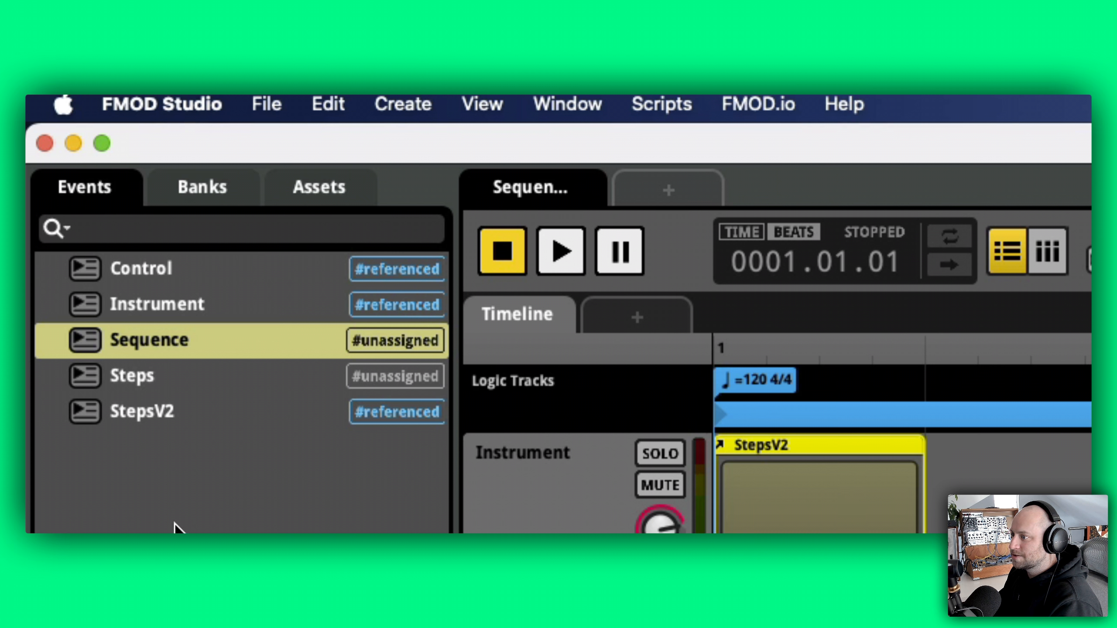
click(143, 412)
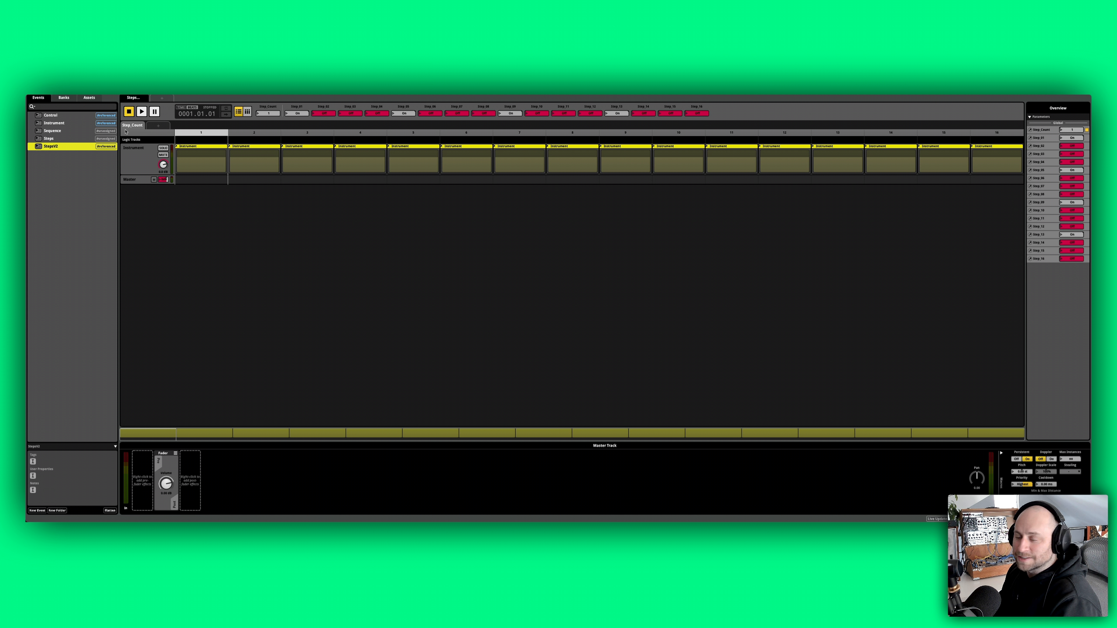
drag(185, 135, 235, 155)
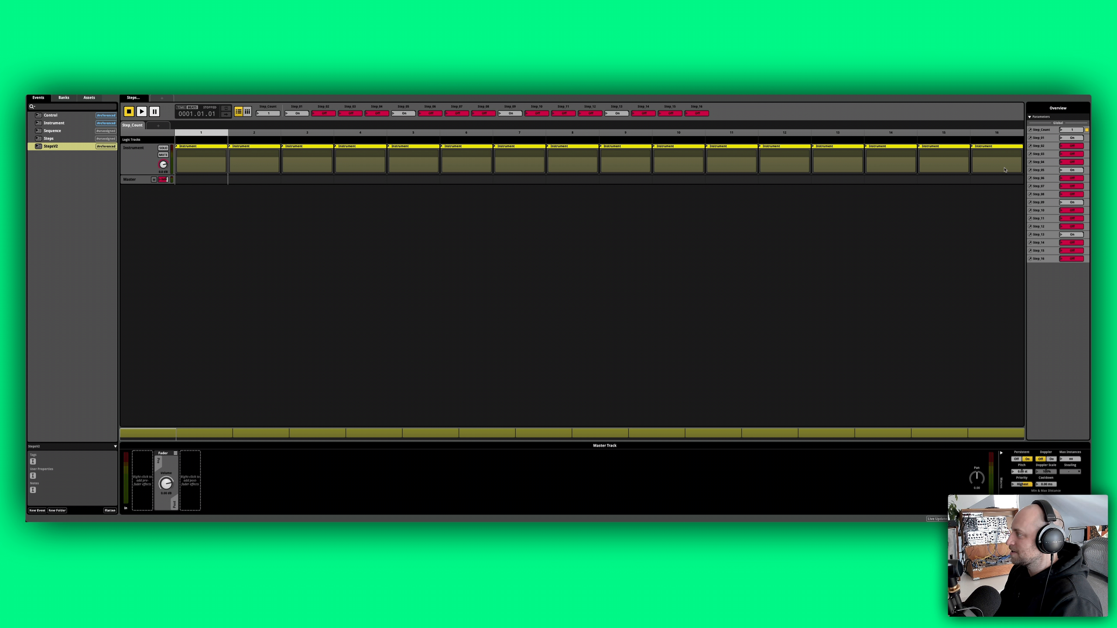
- Select the first step's instrument in StepsV2 and check the Instrument event it references, returning to StepsV2
click(200, 149)
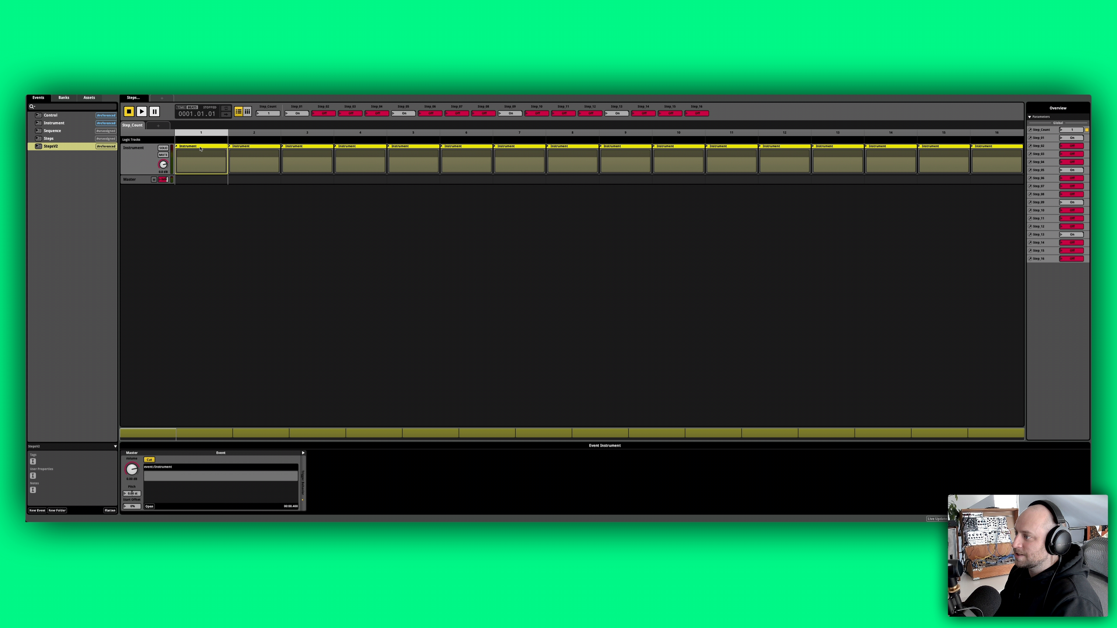
click(58, 123)
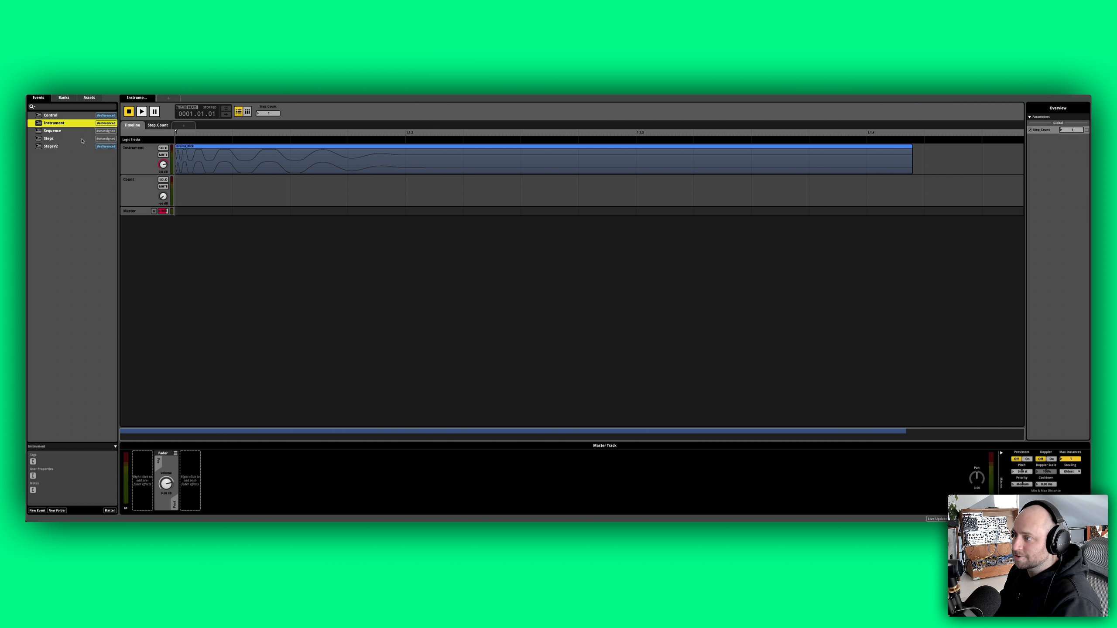
click(51, 146)
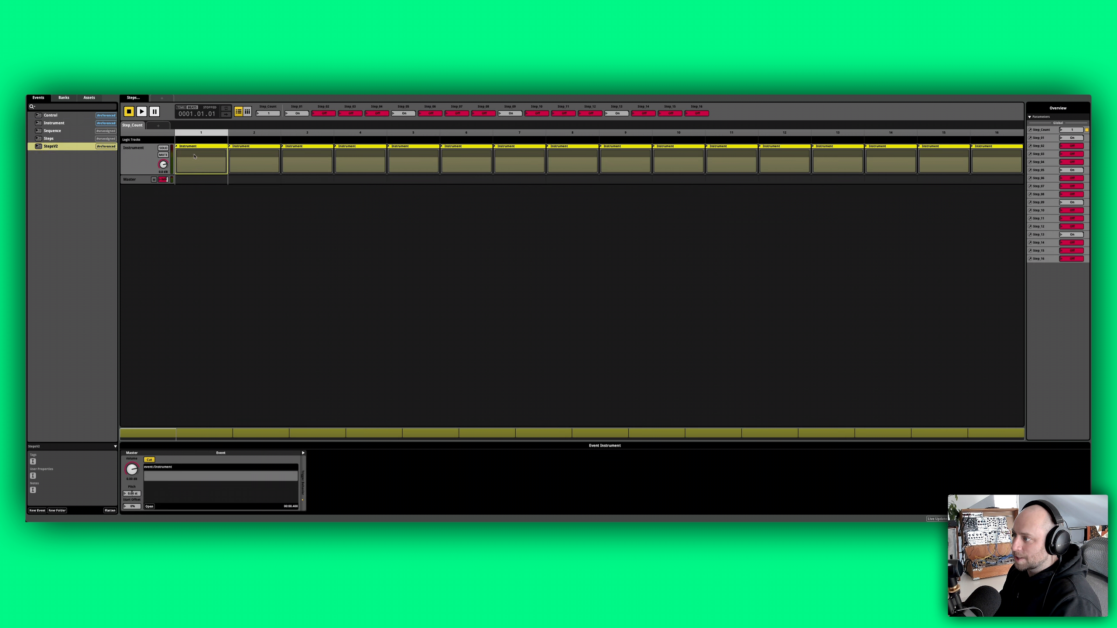
click(55, 123)
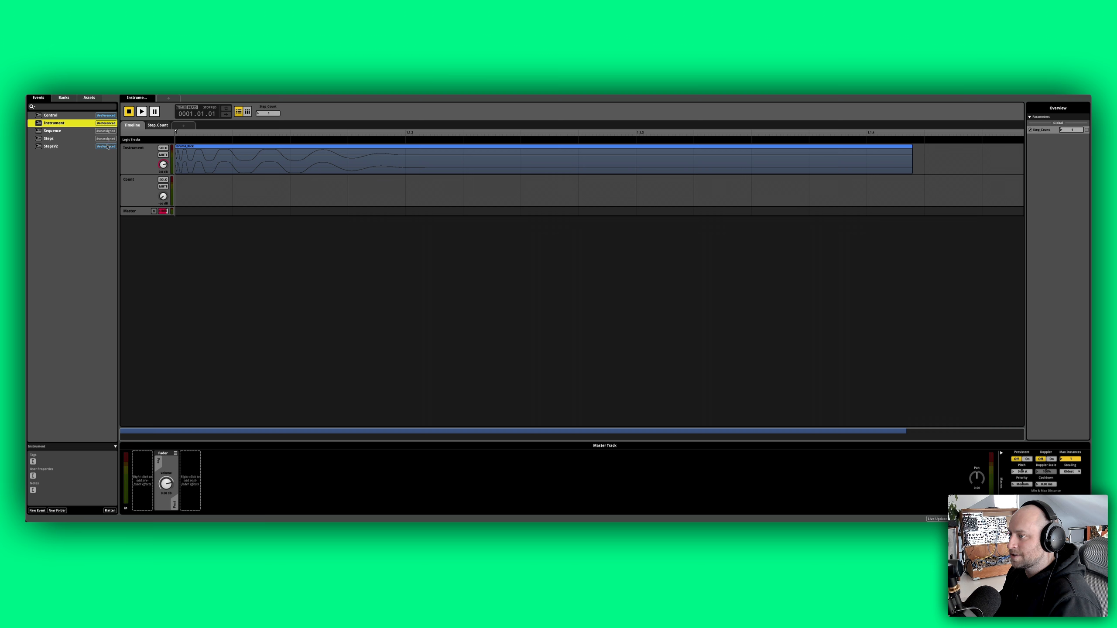
click(51, 146)
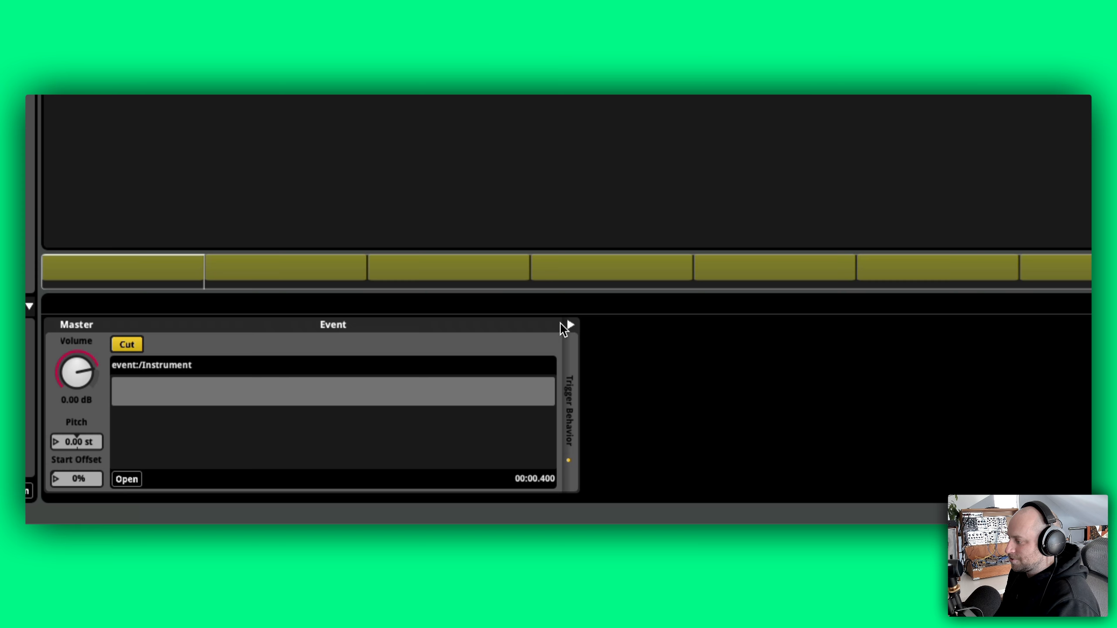
- Expand the trigger behavior and examine the conditions of the first two step instruments in StepsV2
click(570, 325)
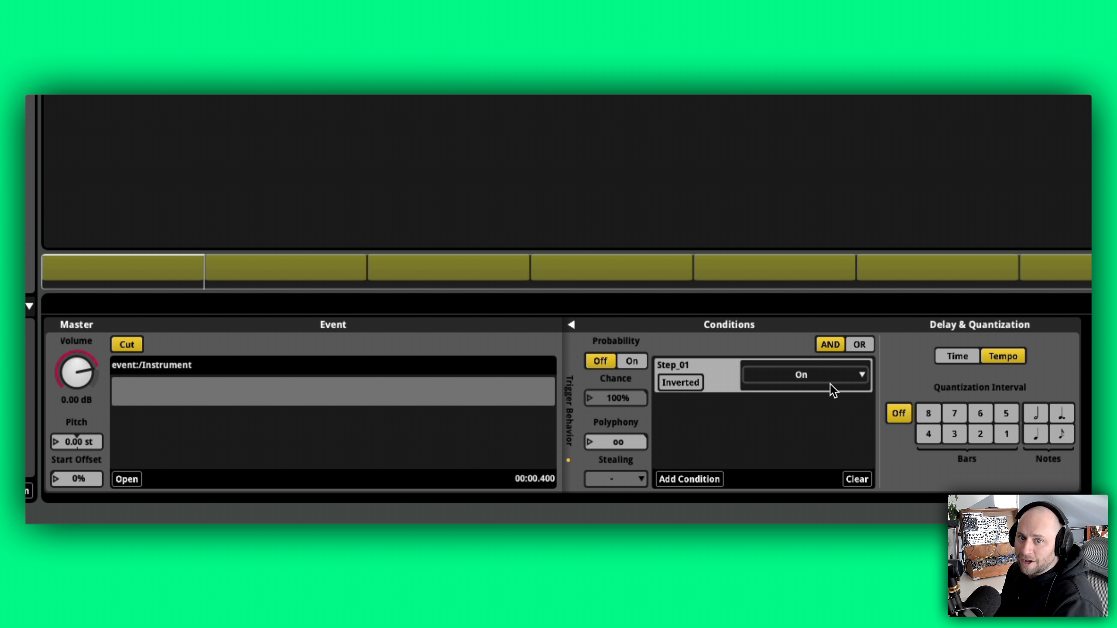
click(571, 324)
click(570, 325)
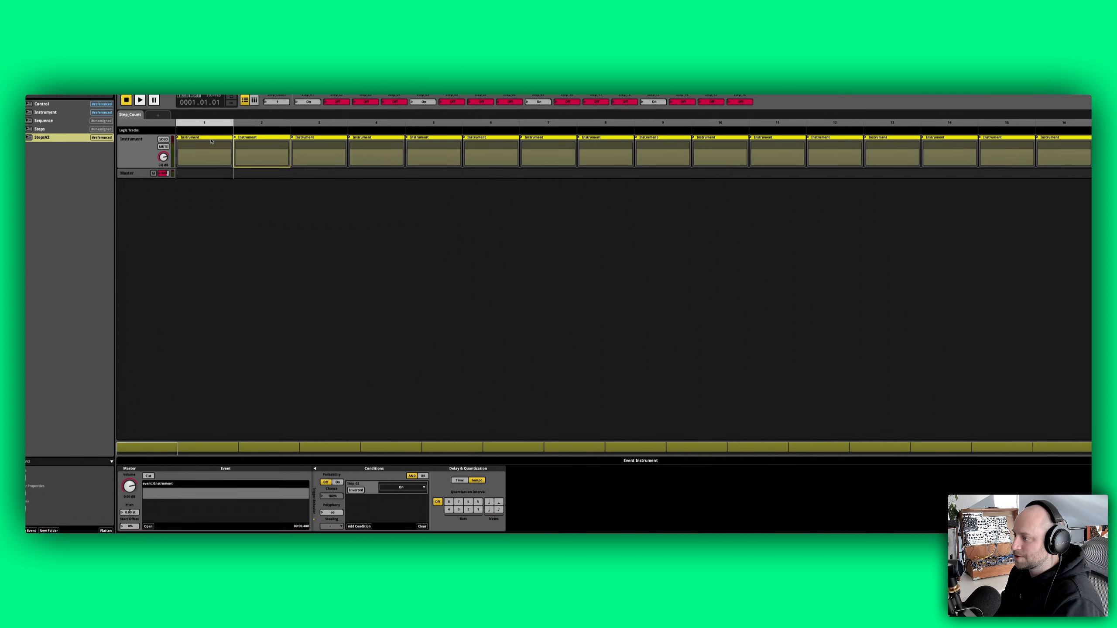
click(200, 141)
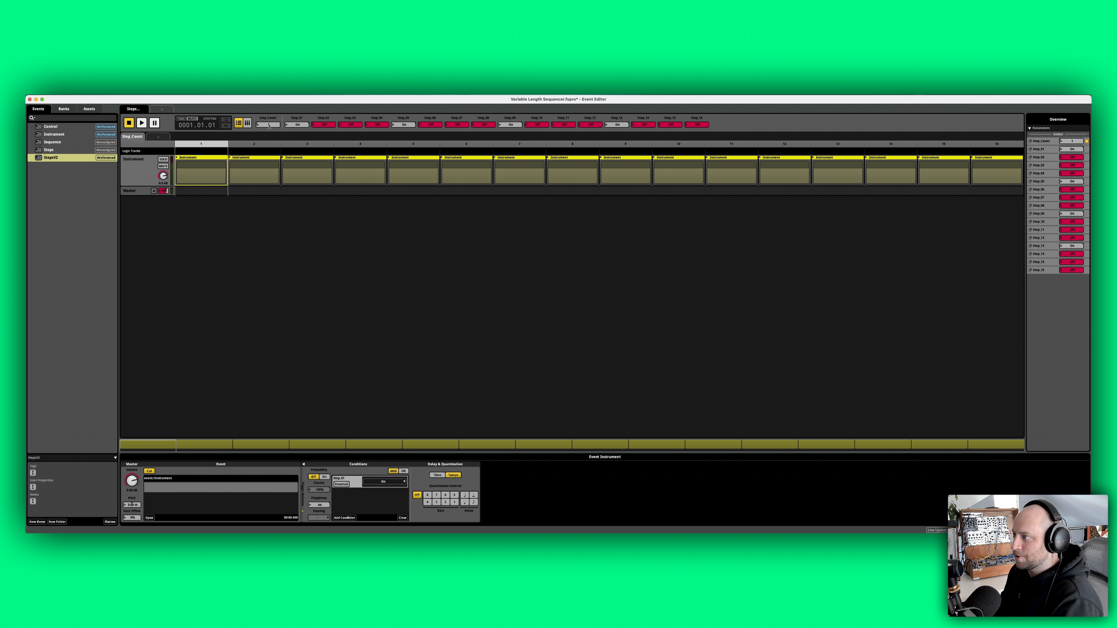
- Set Step_Count to 4 and show the trigger conditions of the fourth step's instrument
drag(270, 126, 346, 149)
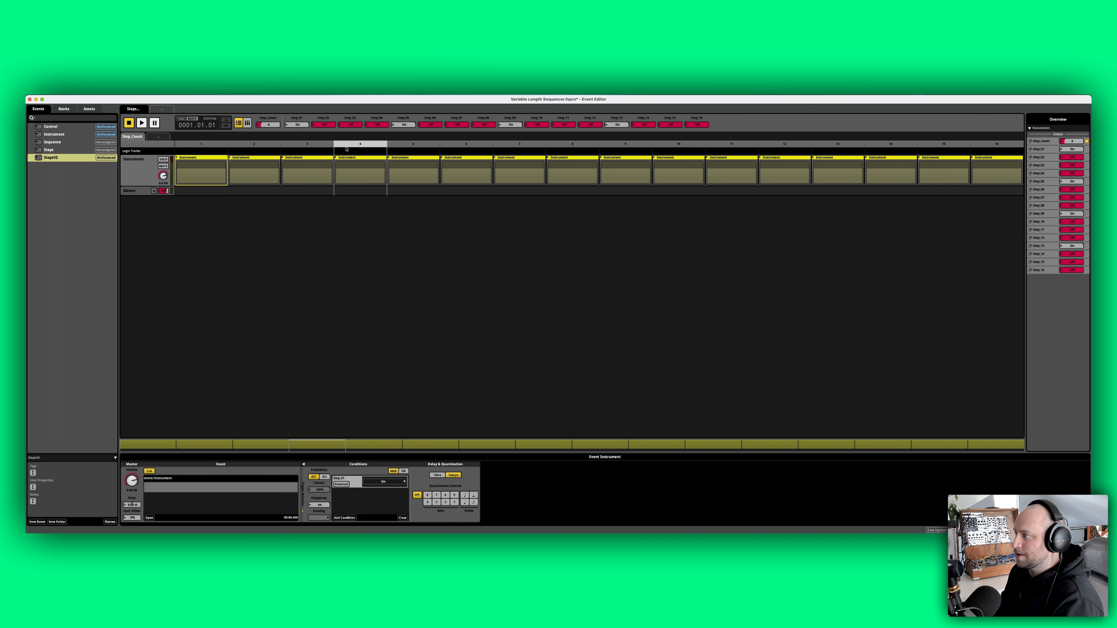
click(354, 160)
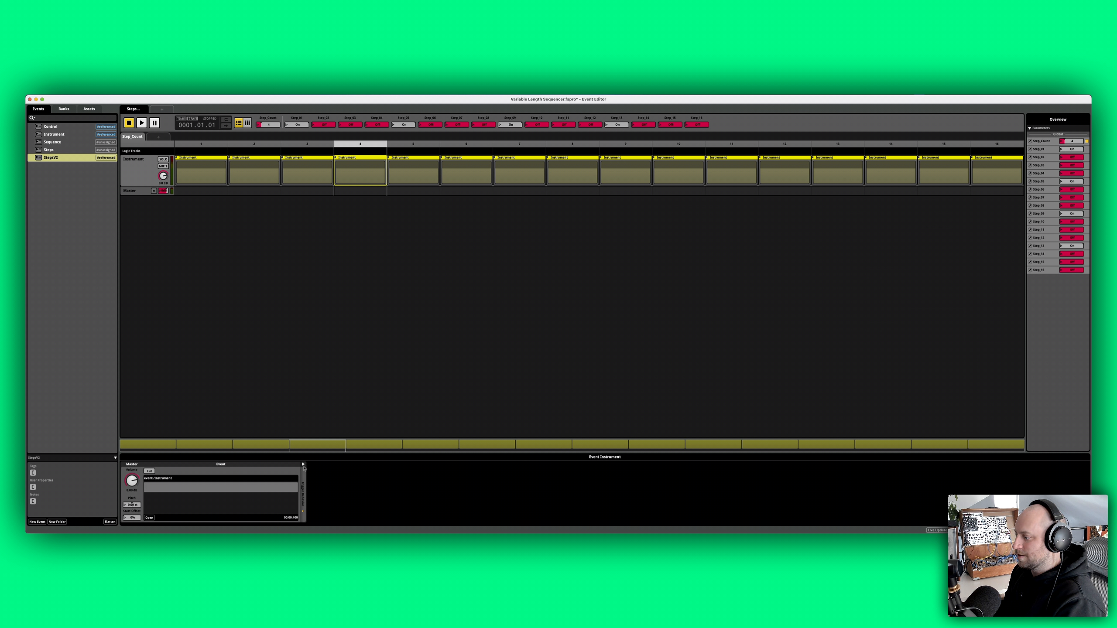
click(303, 465)
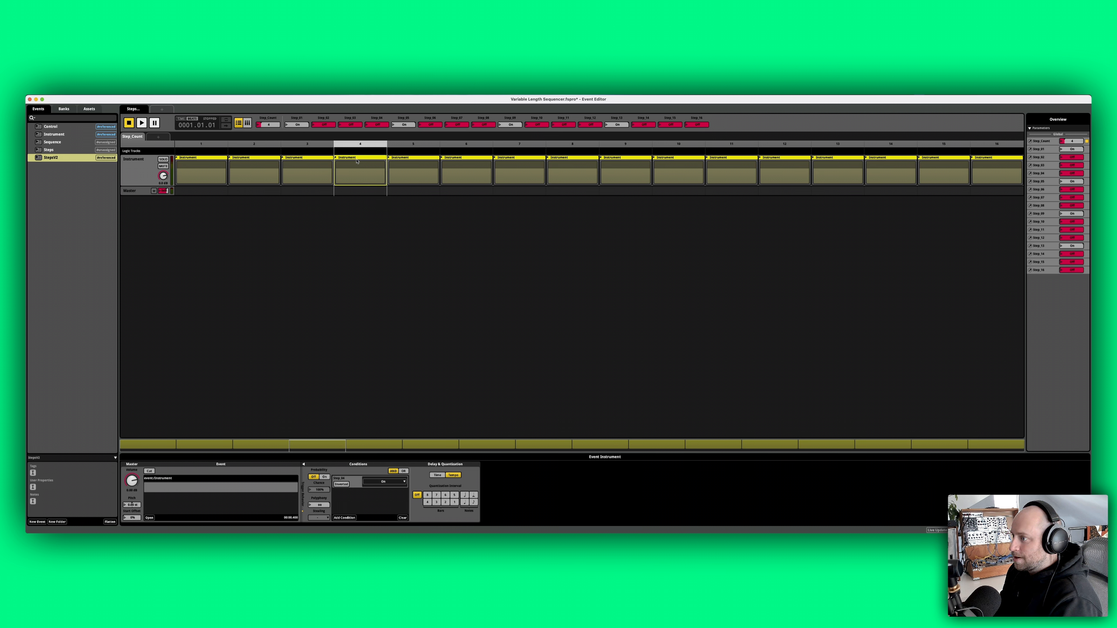
- Return to the Sequence event and inspect its StepsV2 and Control instruments, placing the playhead at the start of each
click(69, 143)
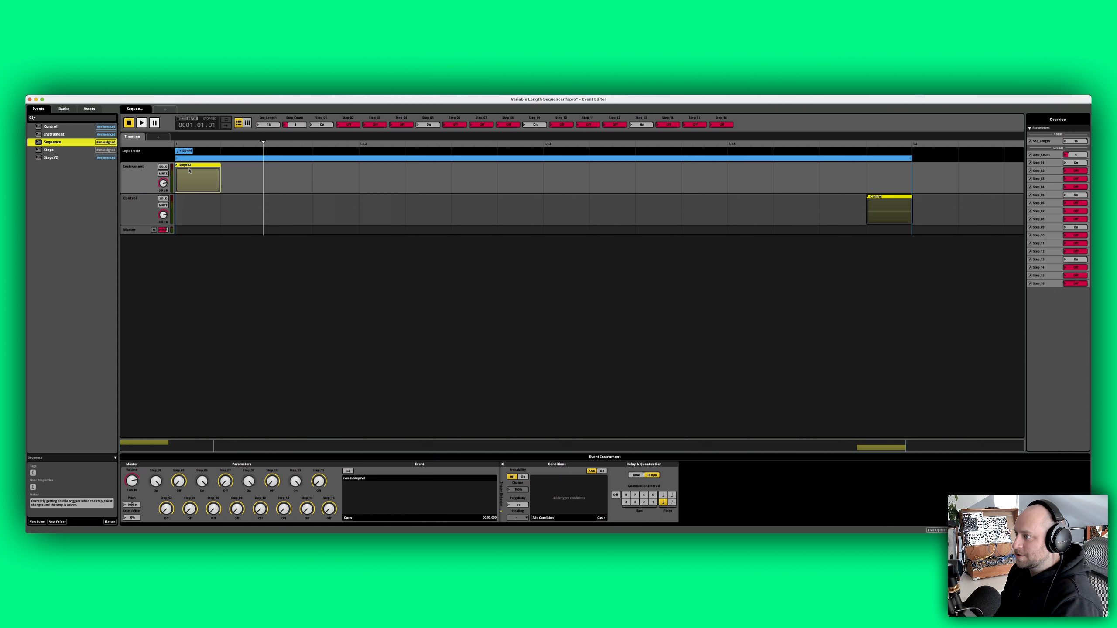
click(197, 180)
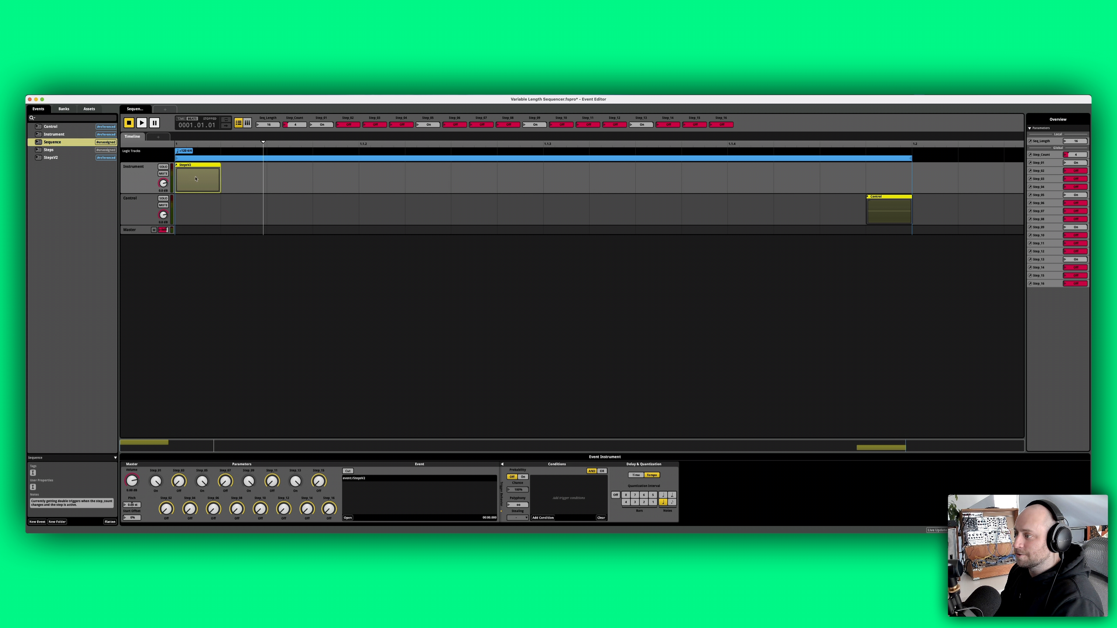
drag(209, 147, 150, 147)
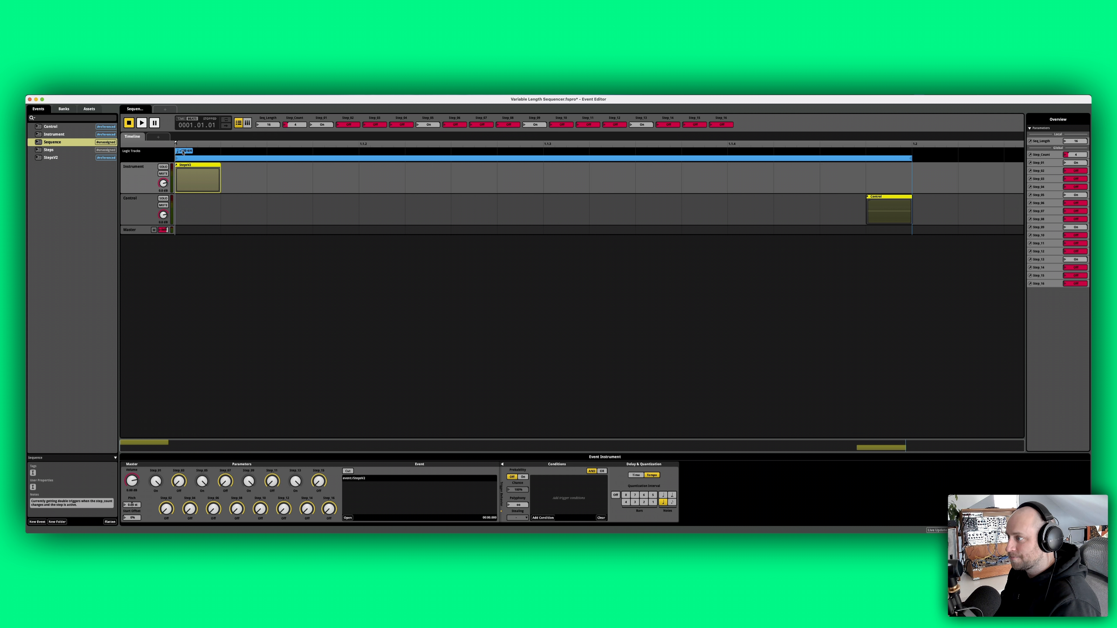
click(866, 217)
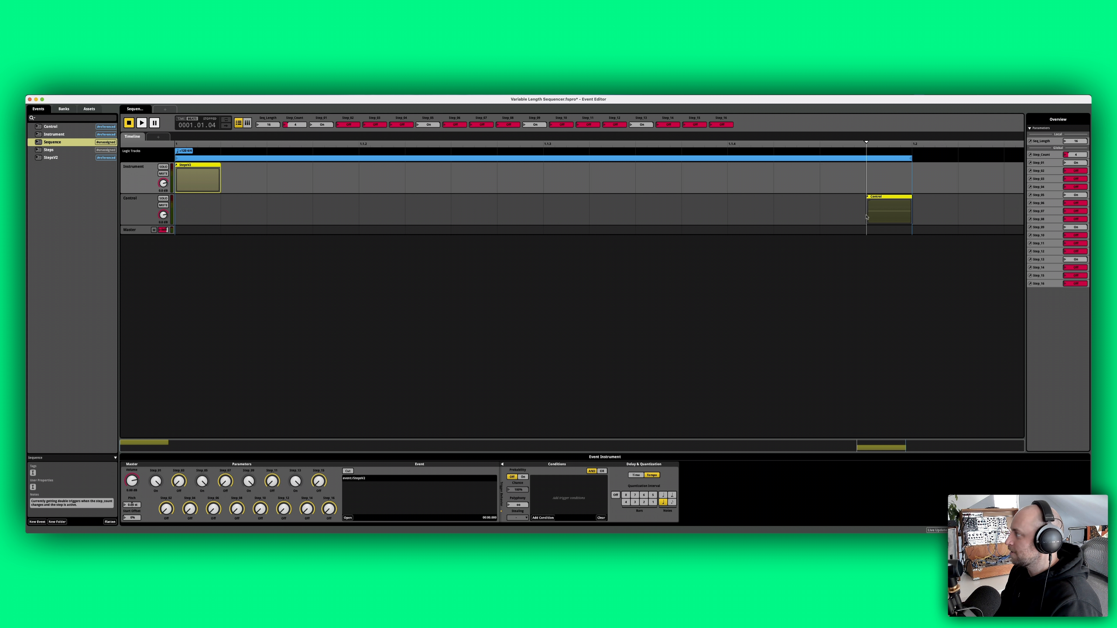
click(887, 204)
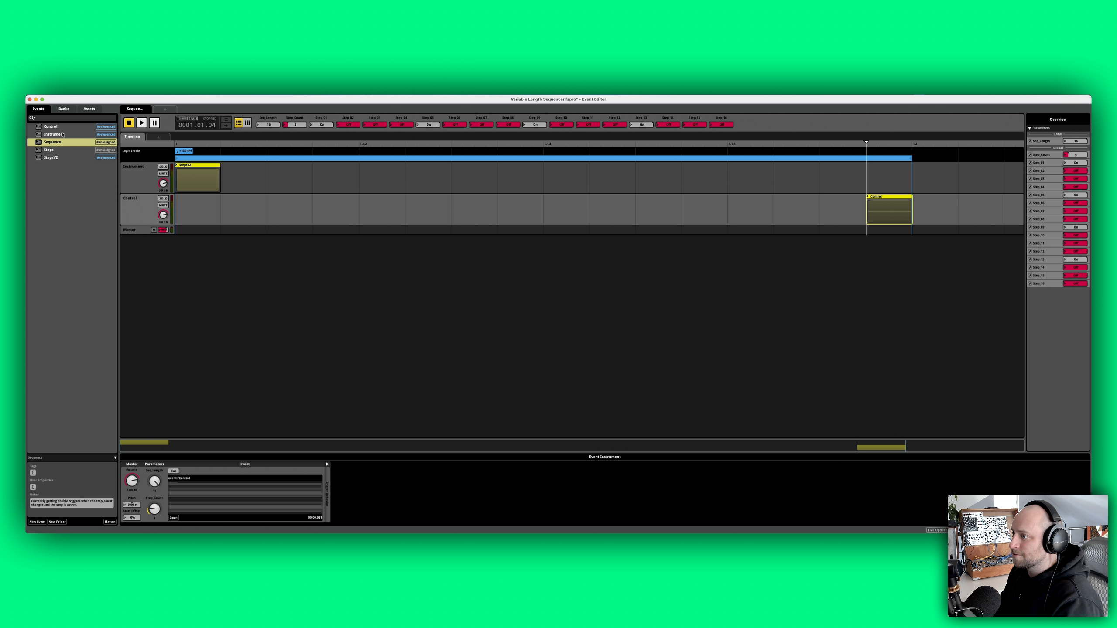
- Open the Control event and look over its Stop Event command and its Inc and Reset tracks
click(51, 126)
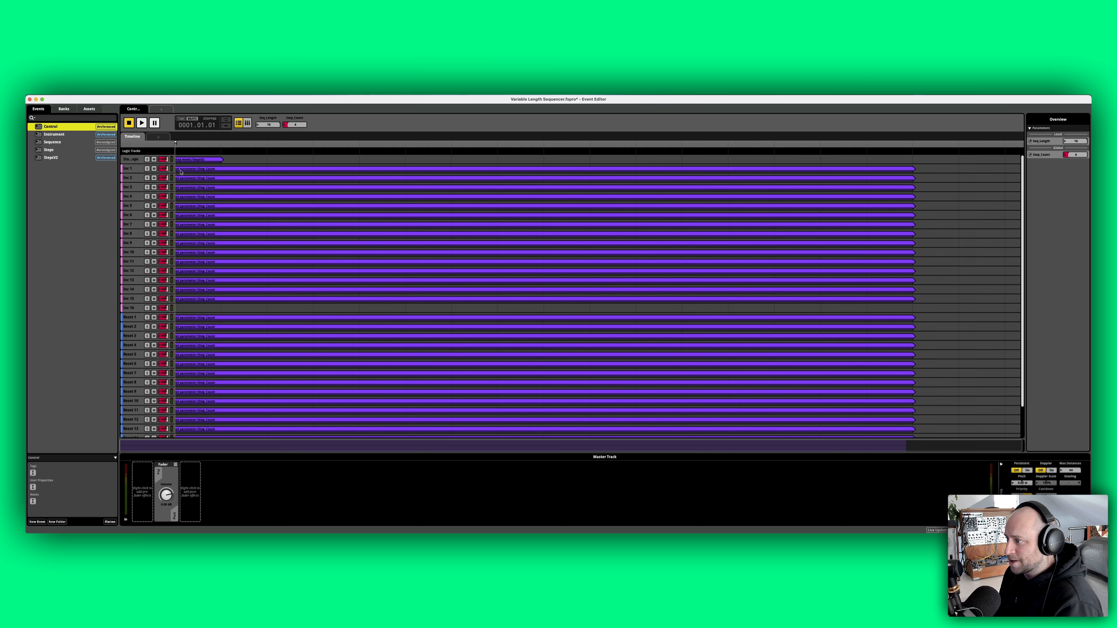
click(193, 160)
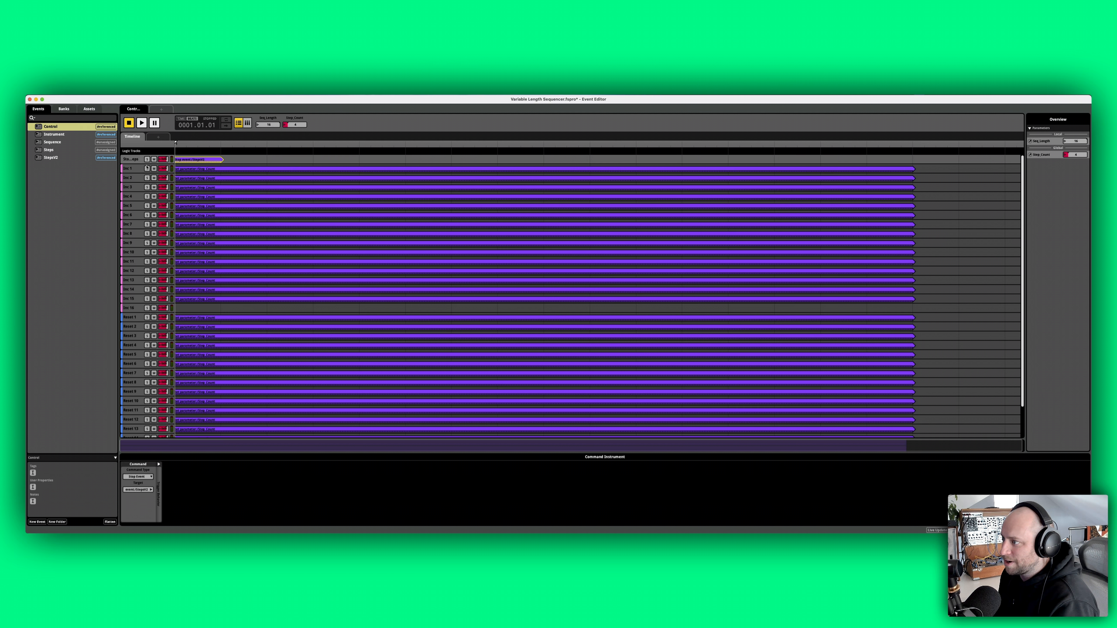
click(131, 170)
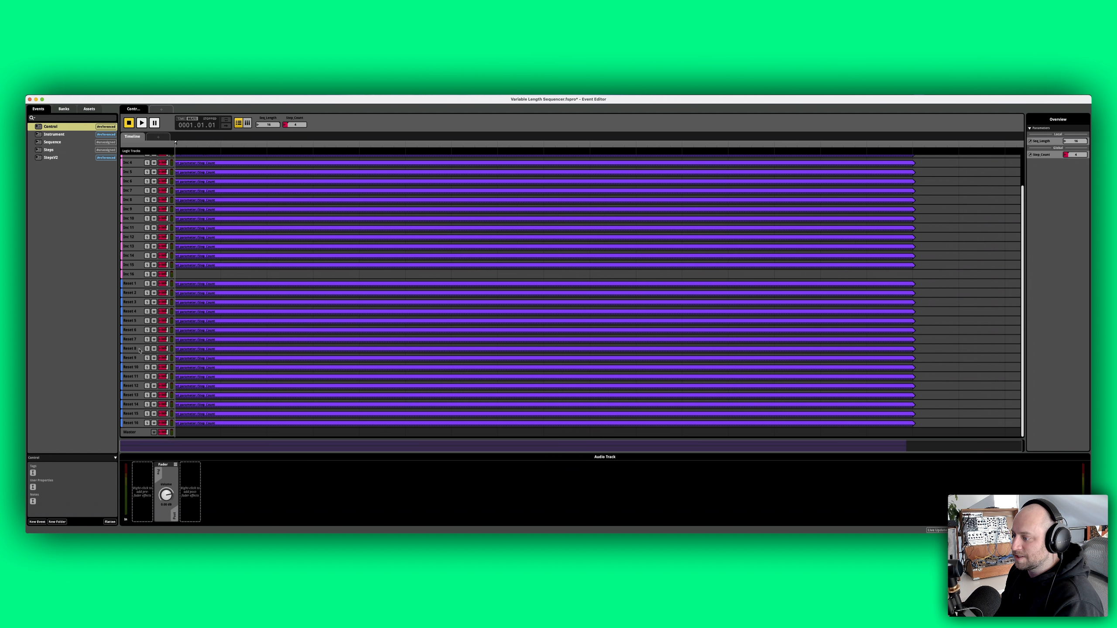
scroll(139, 350, up, 3)
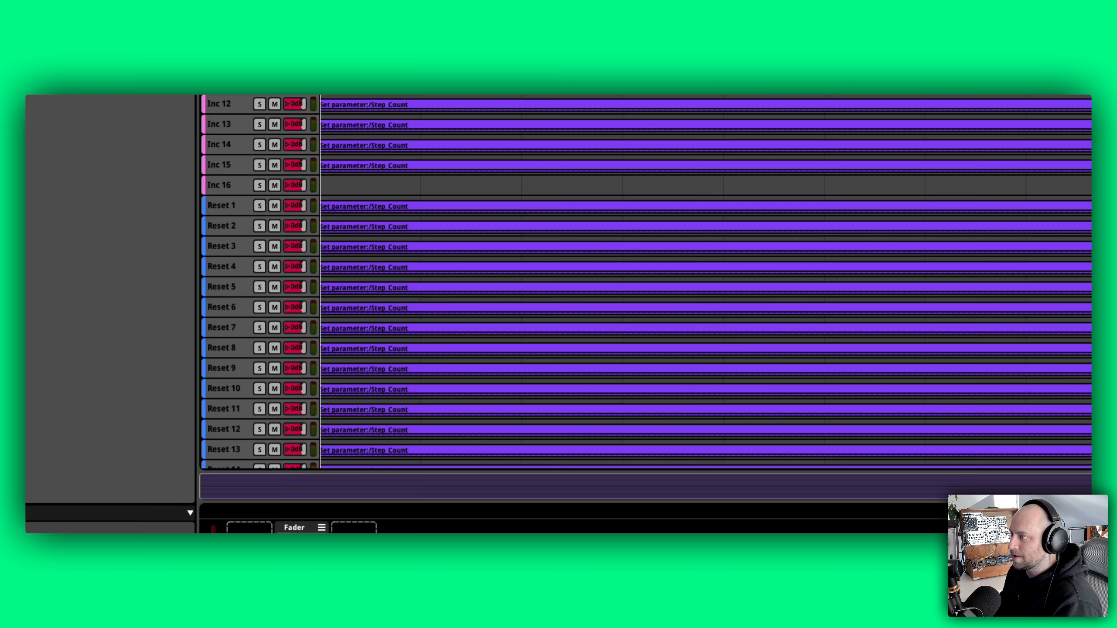
- Inspect the Step_Count commands on the Inc 1 and Inc 2 tracks, including their trigger conditions
click(196, 168)
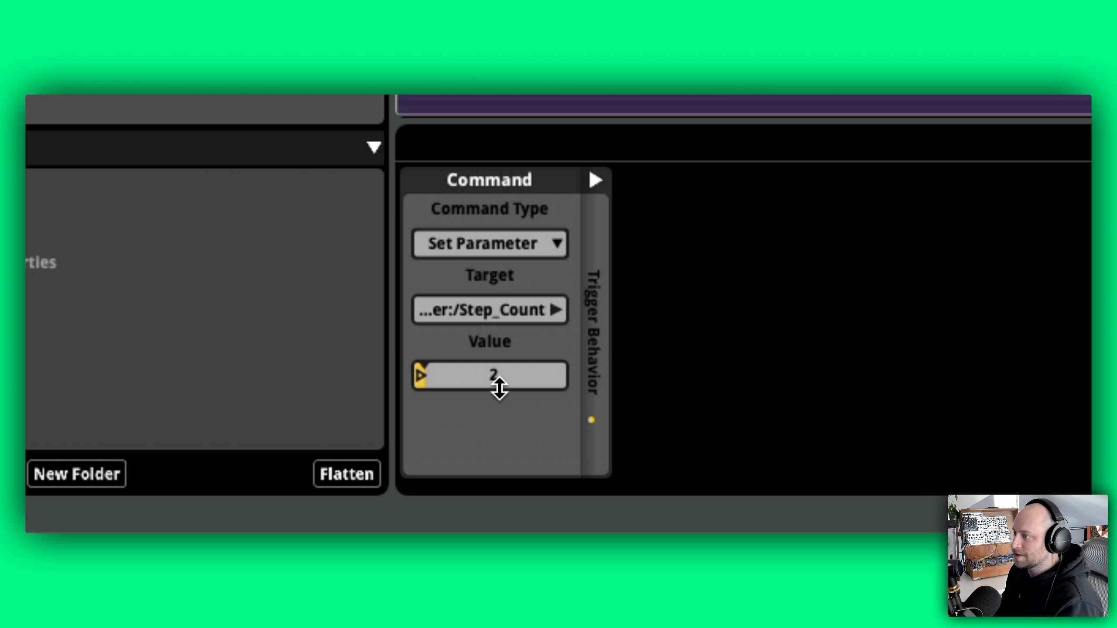
click(595, 179)
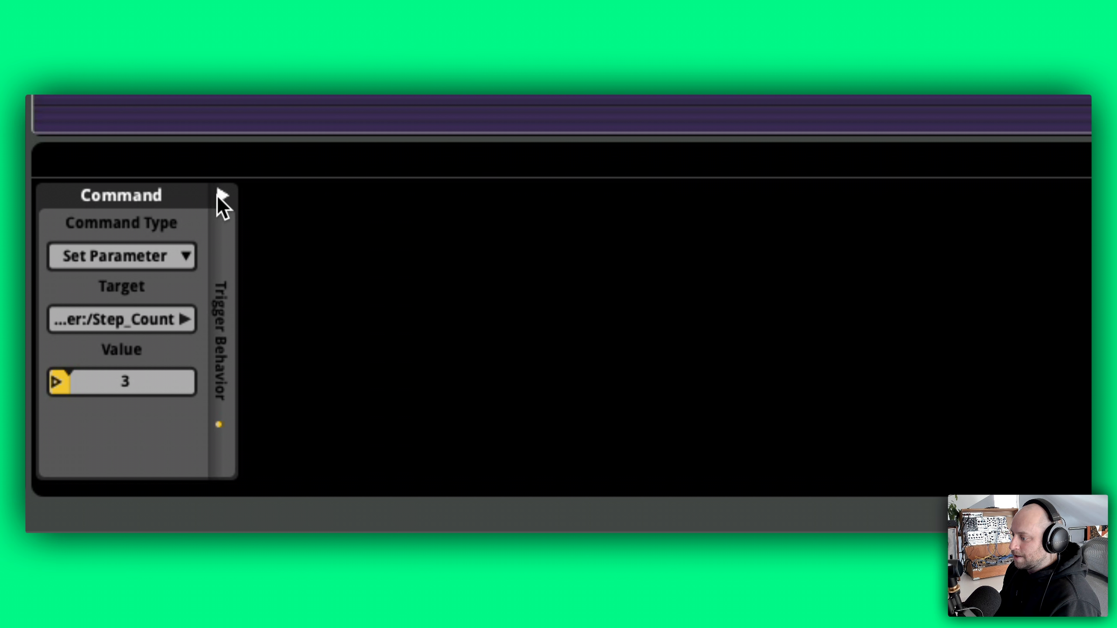
click(221, 197)
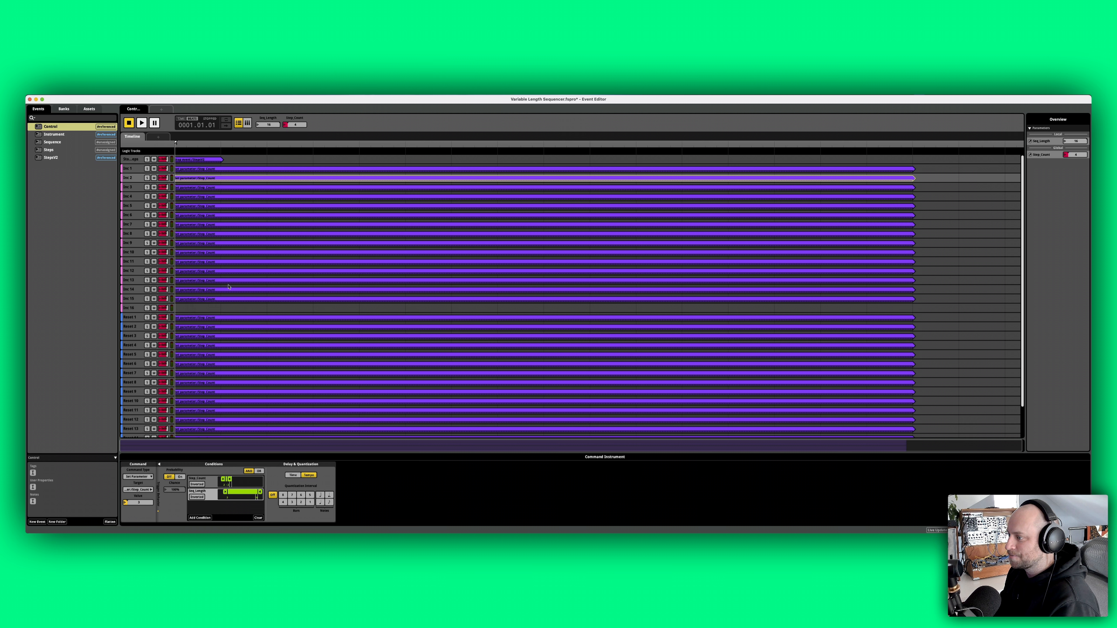
- Go through the Inc 1, Inc 15 and Inc 16 tracks, ending with the Reset 1 track selected
click(130, 169)
click(137, 302)
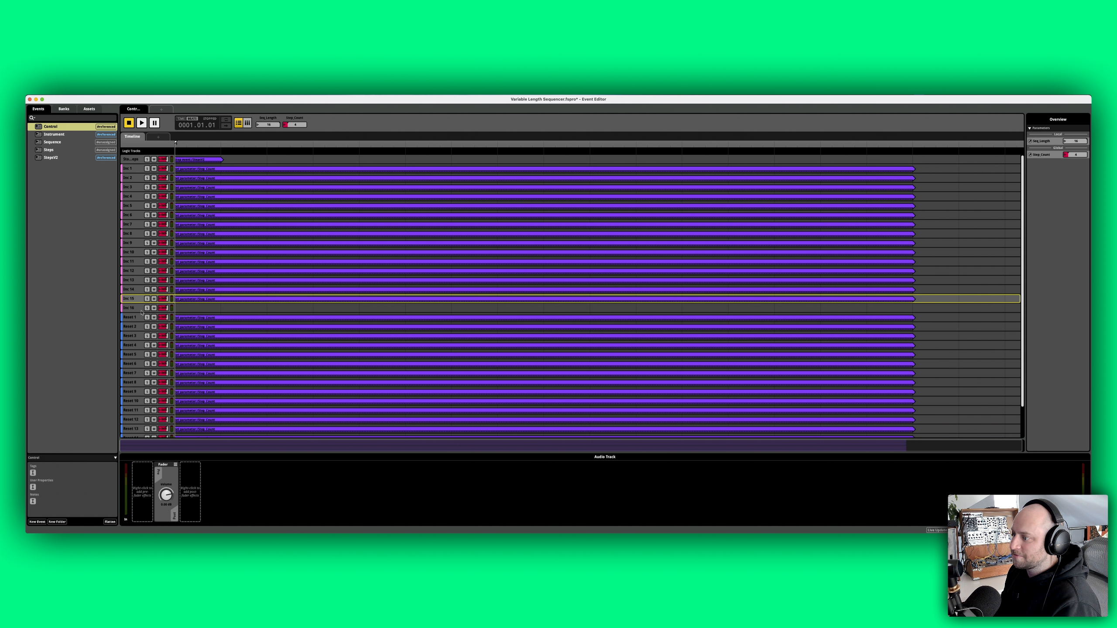
click(133, 309)
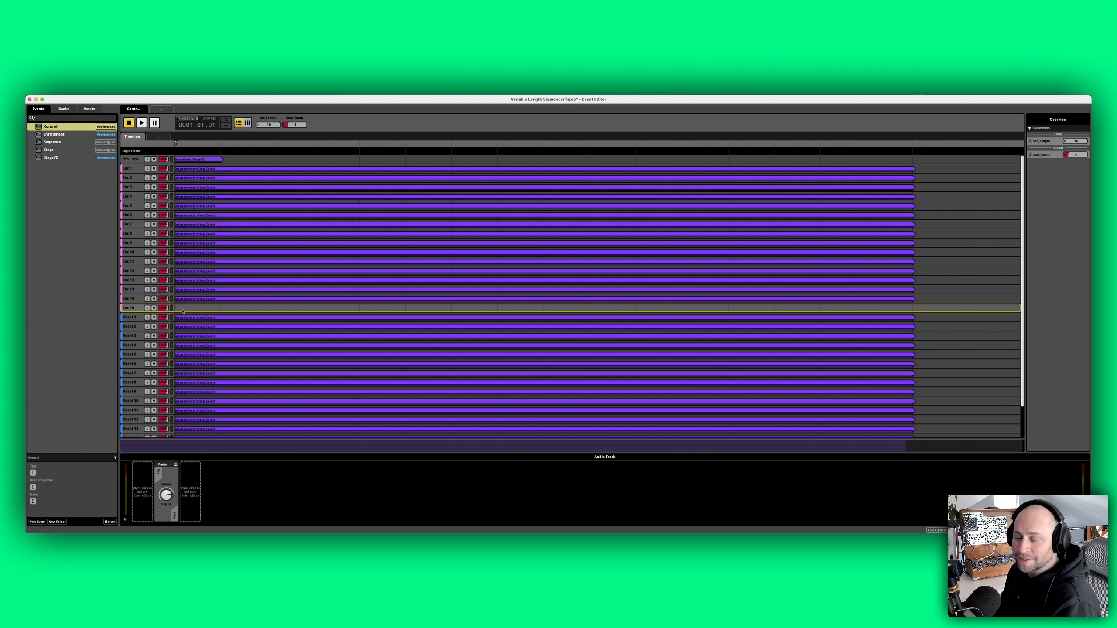
scroll(183, 311, down, 3)
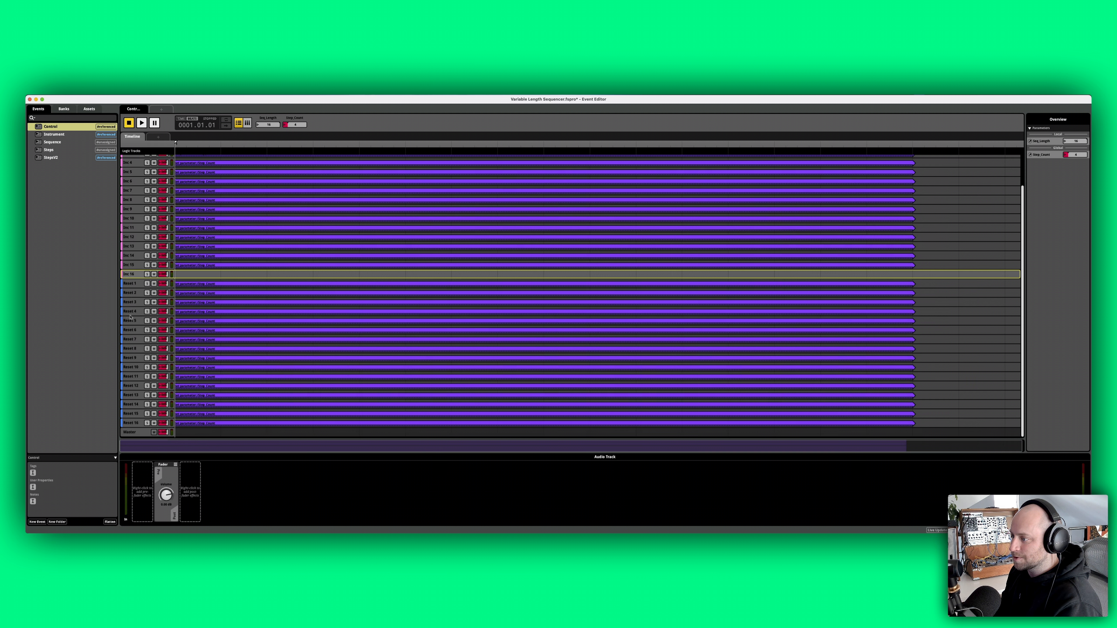
click(130, 285)
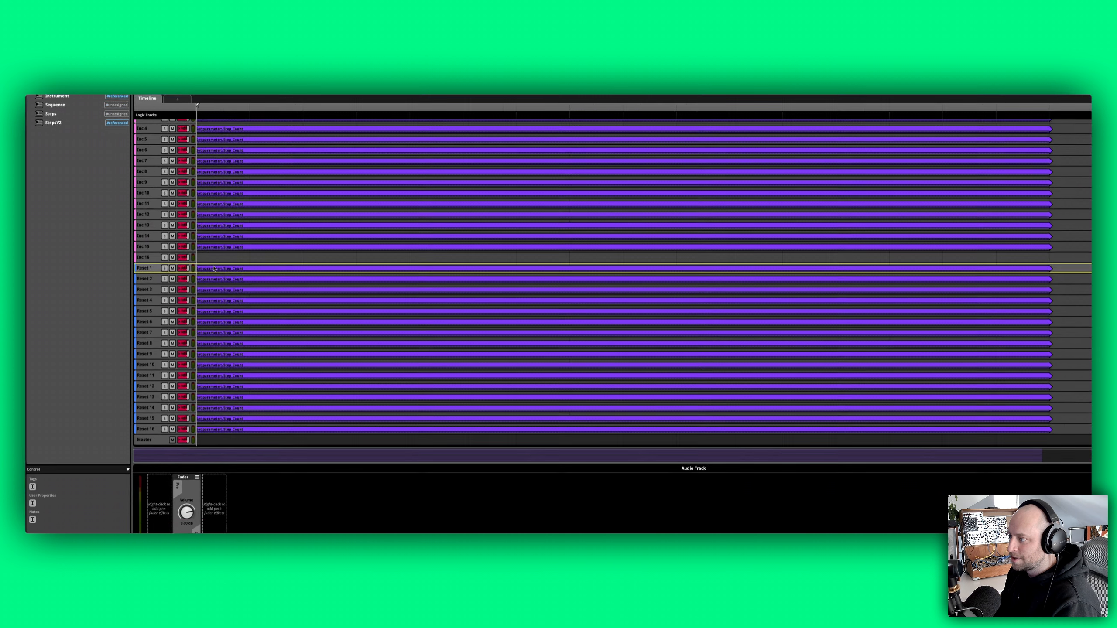
- Inspect the Step_Count commands on the first Reset tracks, including their Step_Count and Seq_Length trigger conditions
click(194, 284)
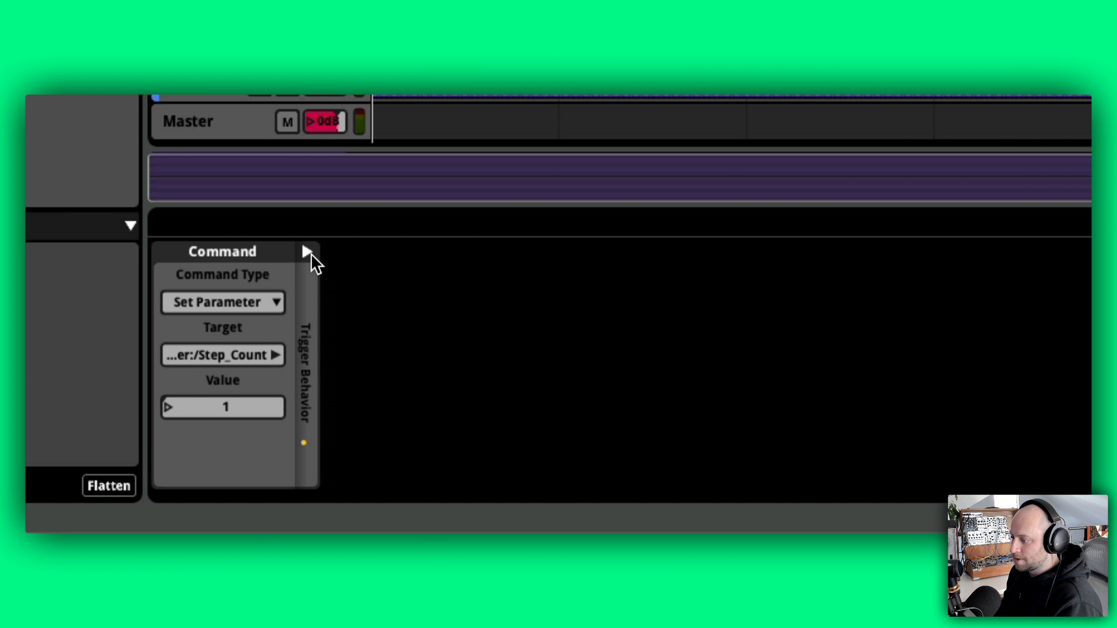
click(354, 252)
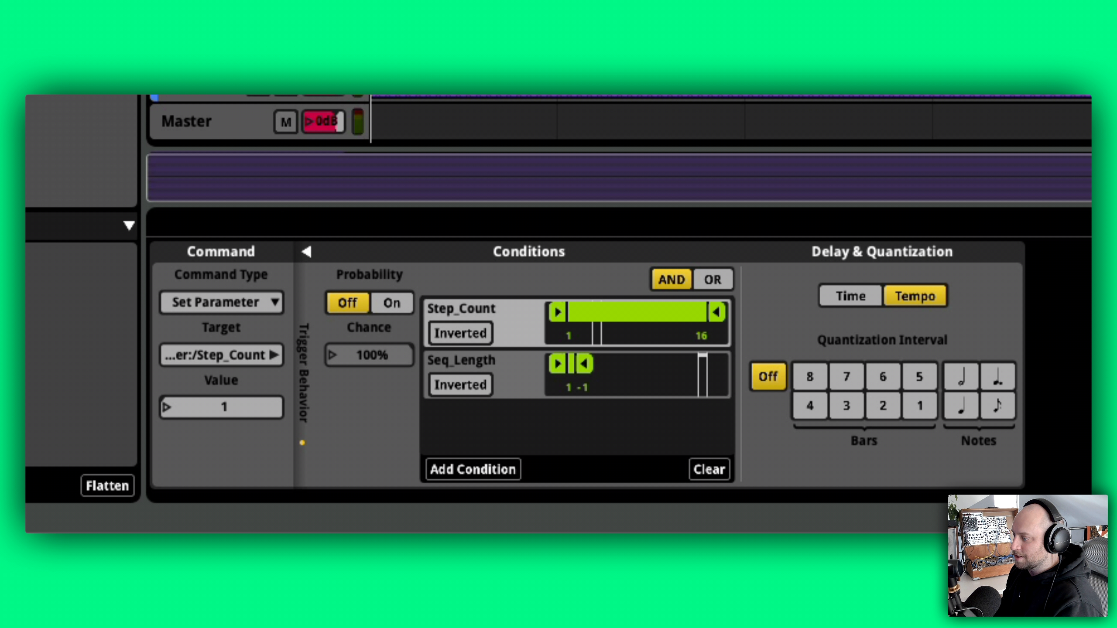
click(448, 97)
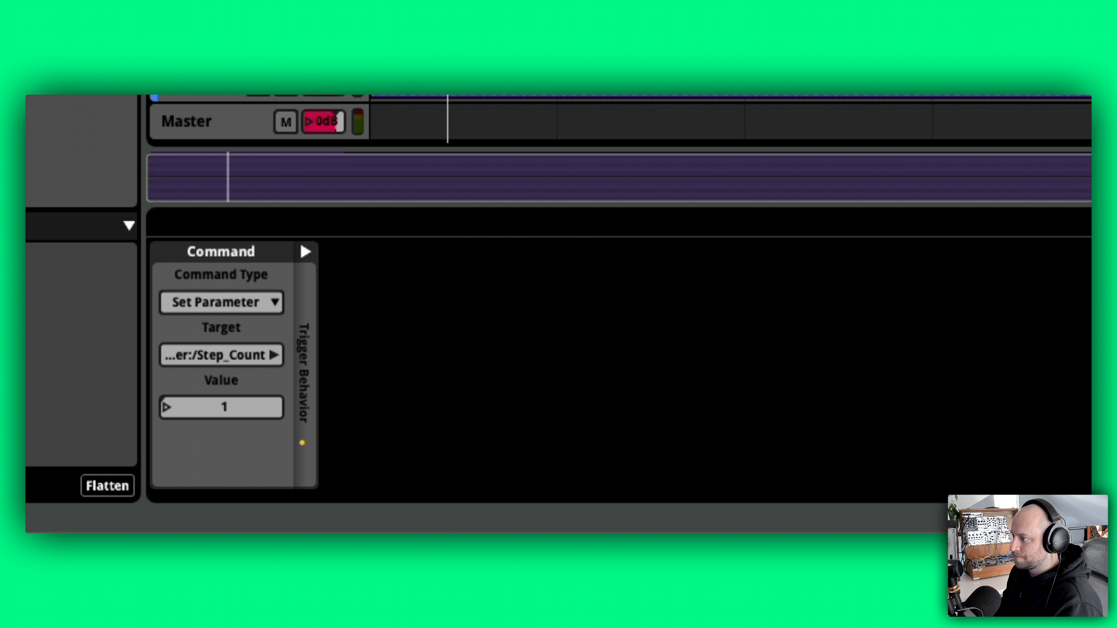
click(305, 252)
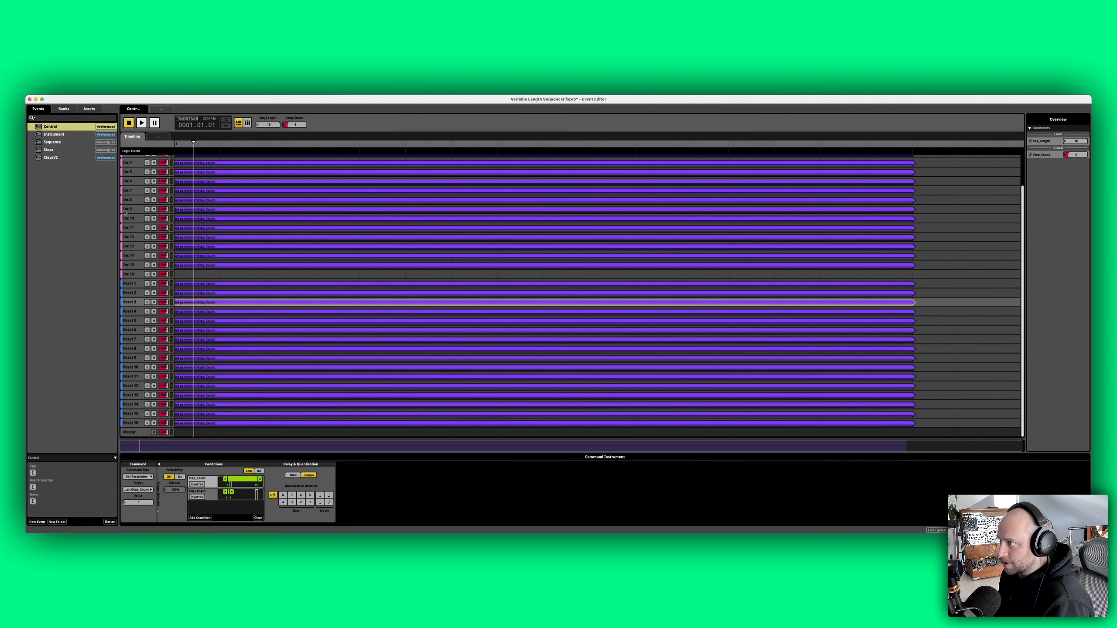
- Return to the Sequence event and play it, setting Seq_Length to 4 during playback before stopping
click(68, 142)
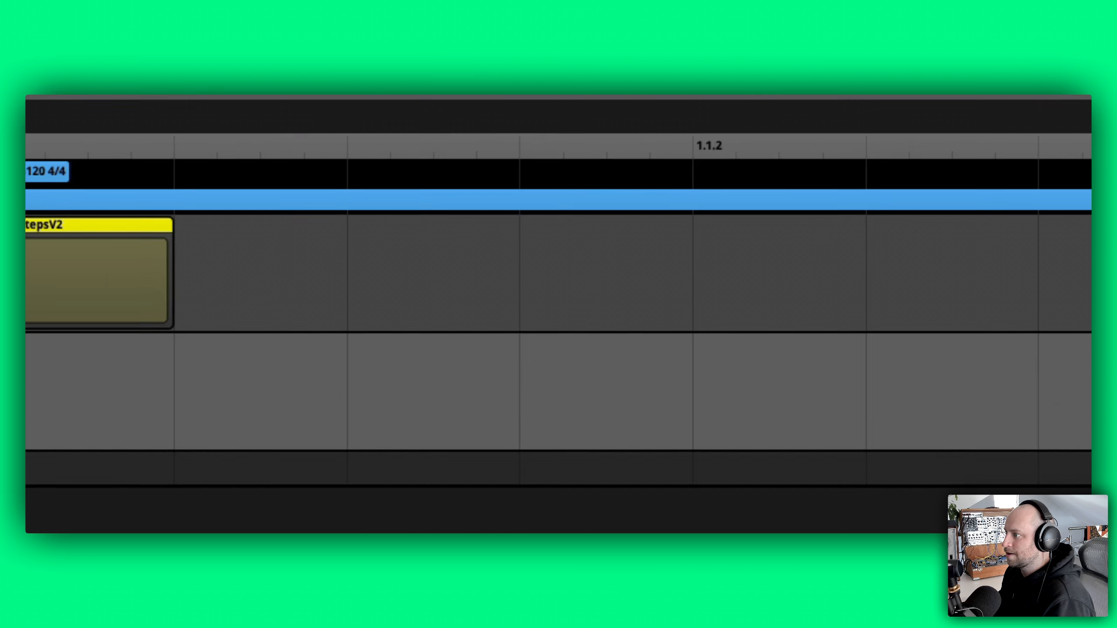
drag(492, 277, 488, 343)
key(space)
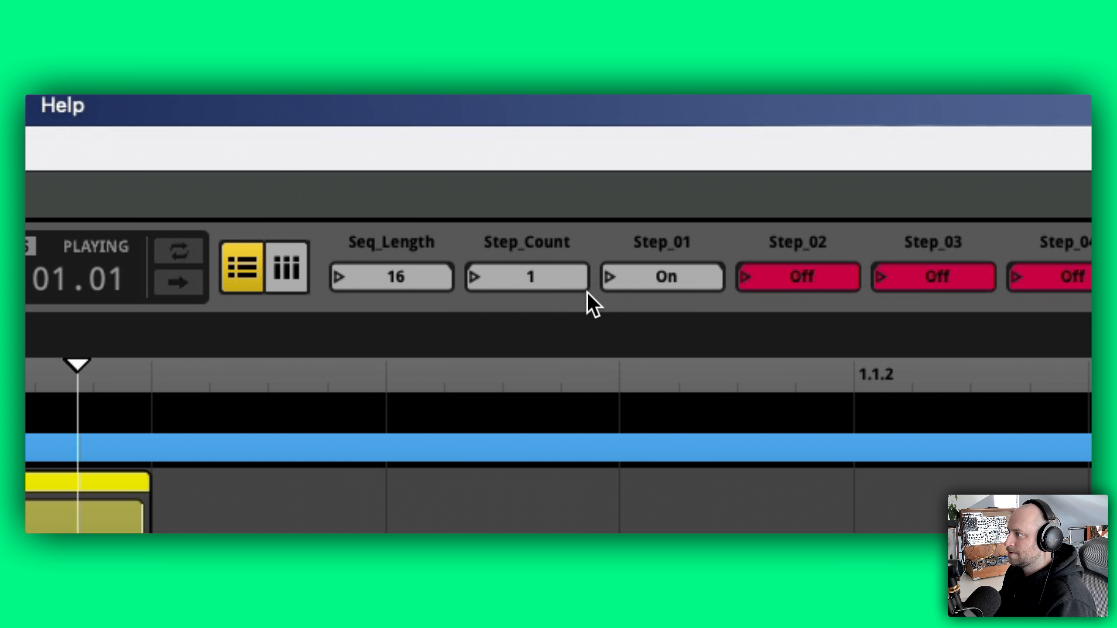
double_click(341, 276)
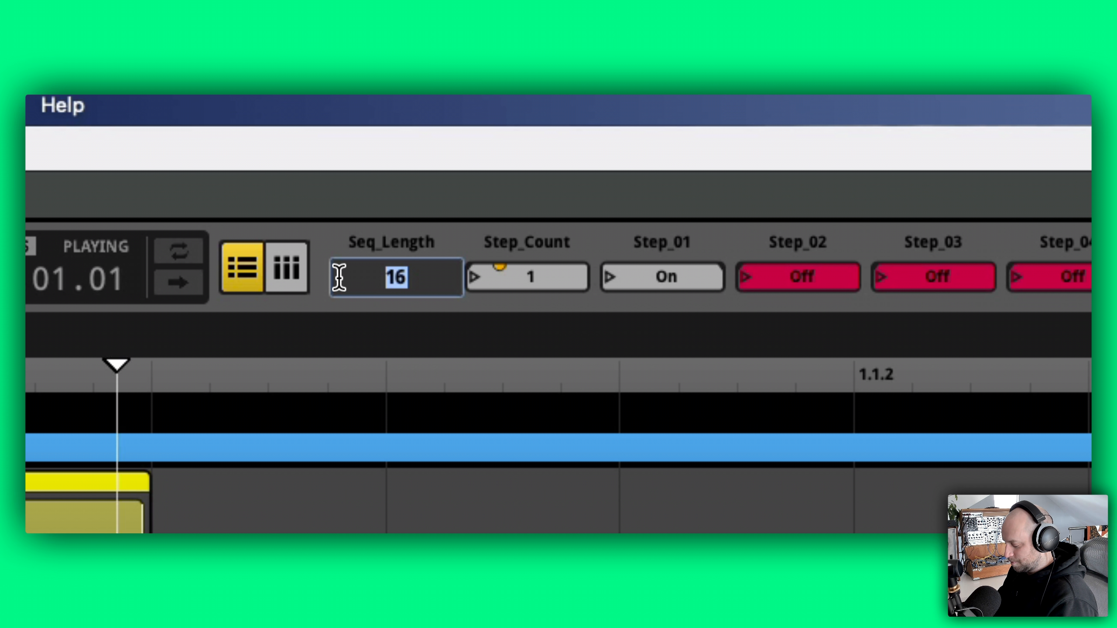
text(4)
key(Return)
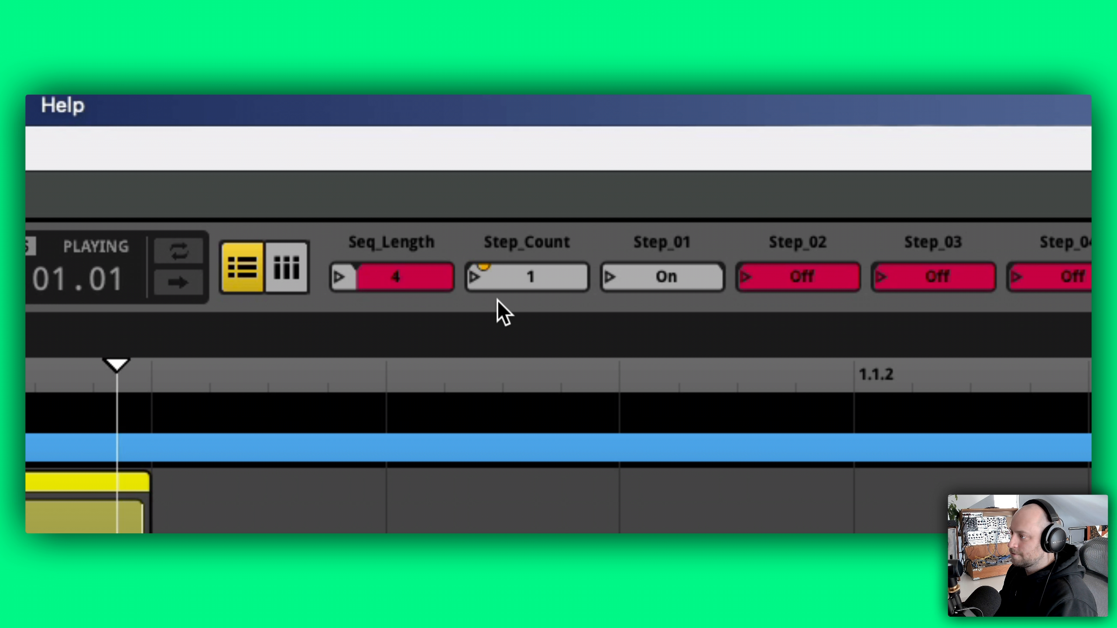
key(space)
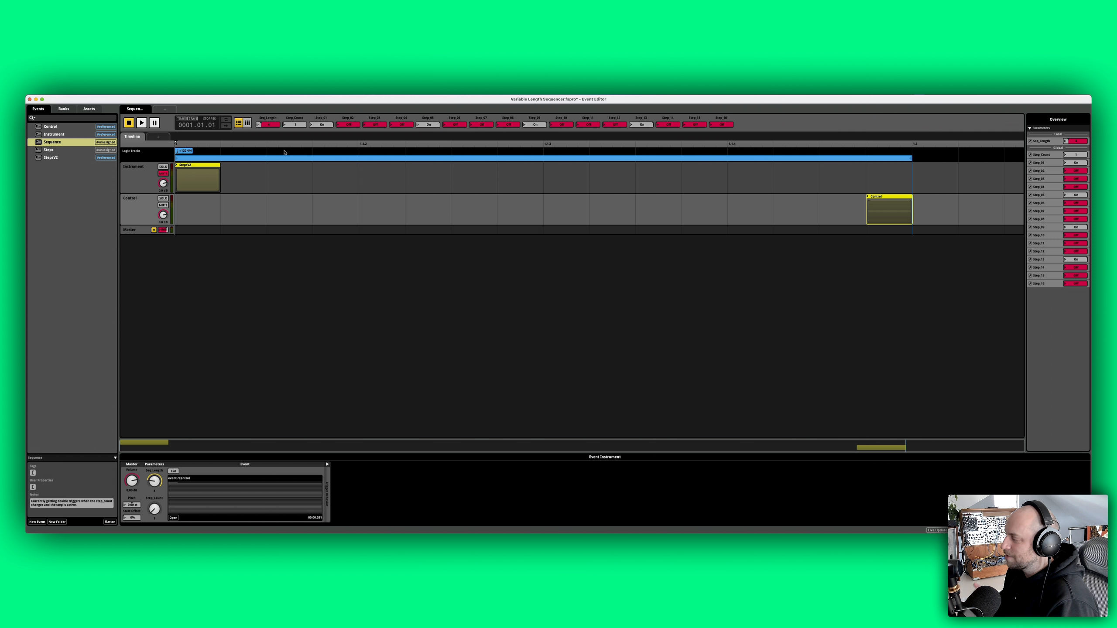
- Unmute the Instrument track in the Sequence event and play the sequence with Seq_Length set to 16
click(200, 169)
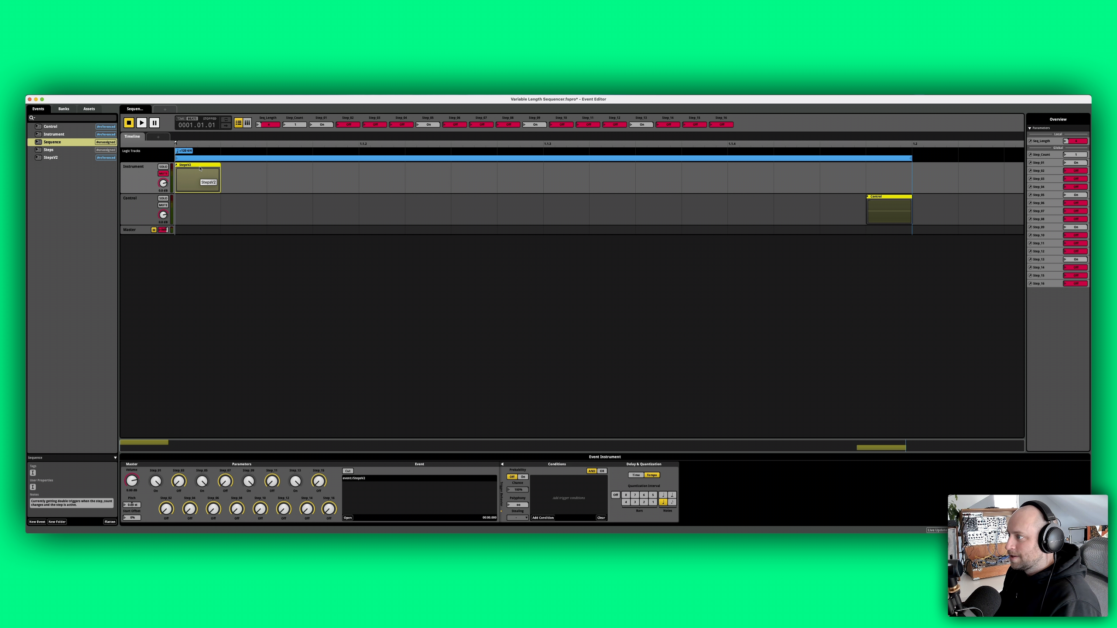
click(163, 174)
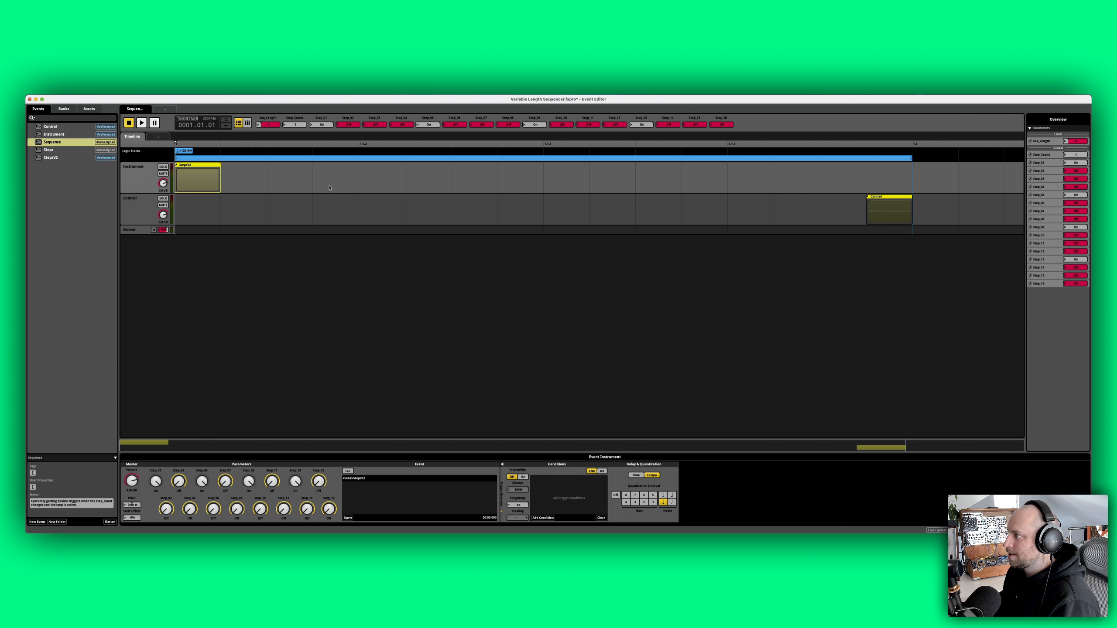
click(263, 125)
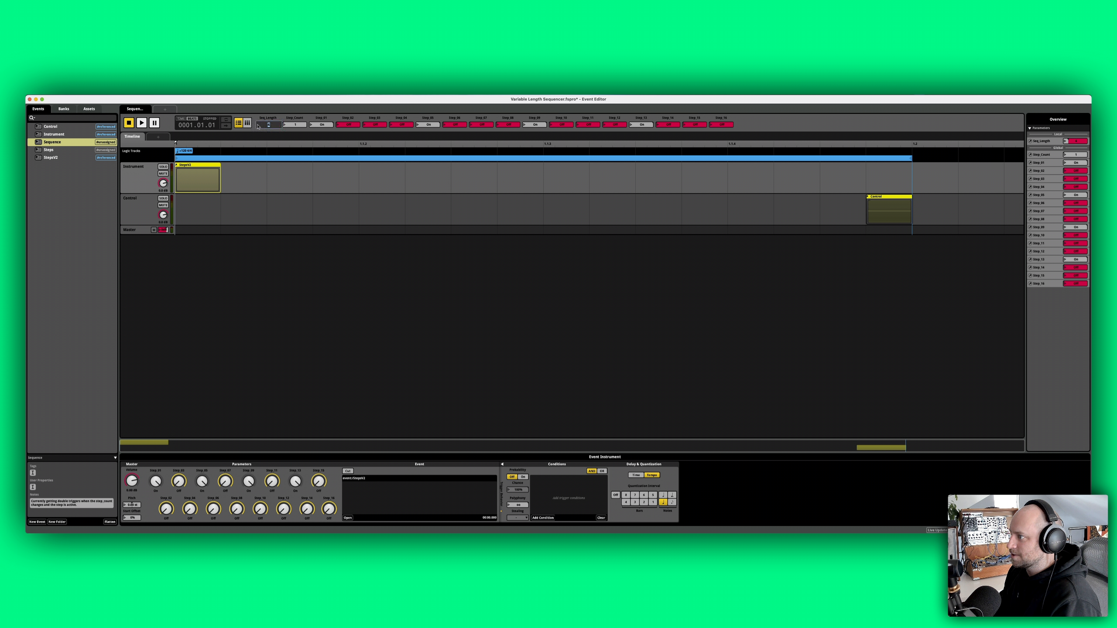
text(16)
key(Return)
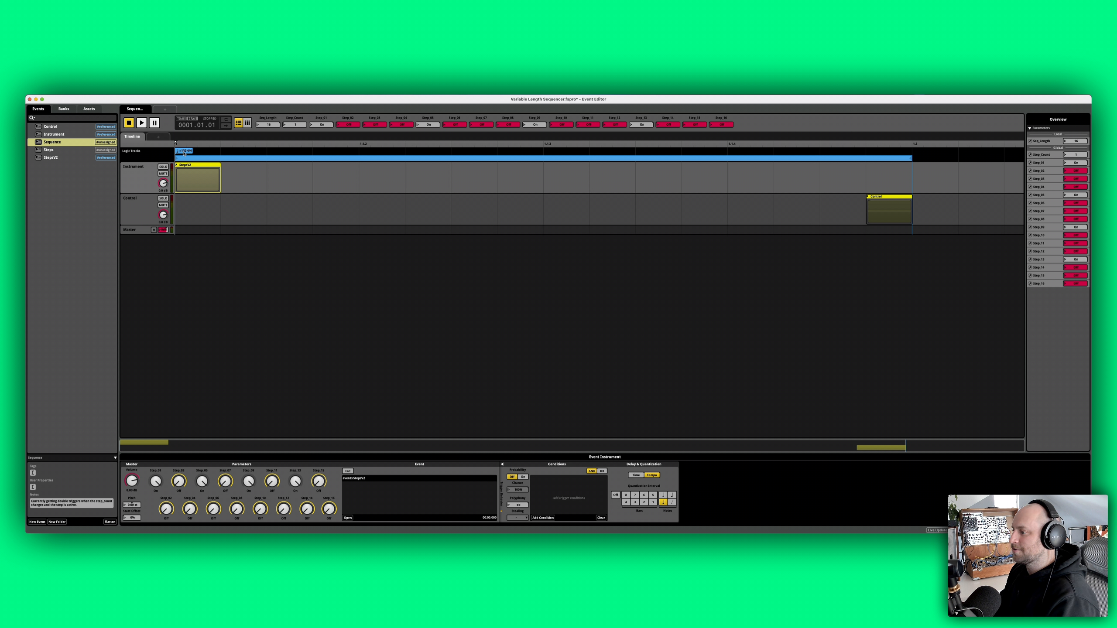
key(space)
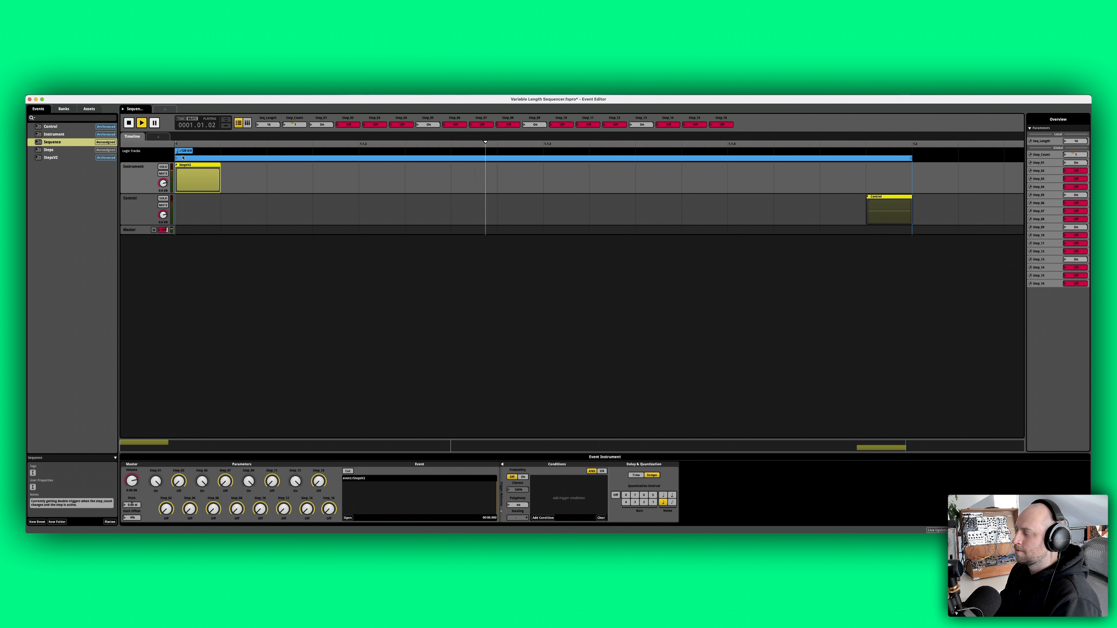
key(space)
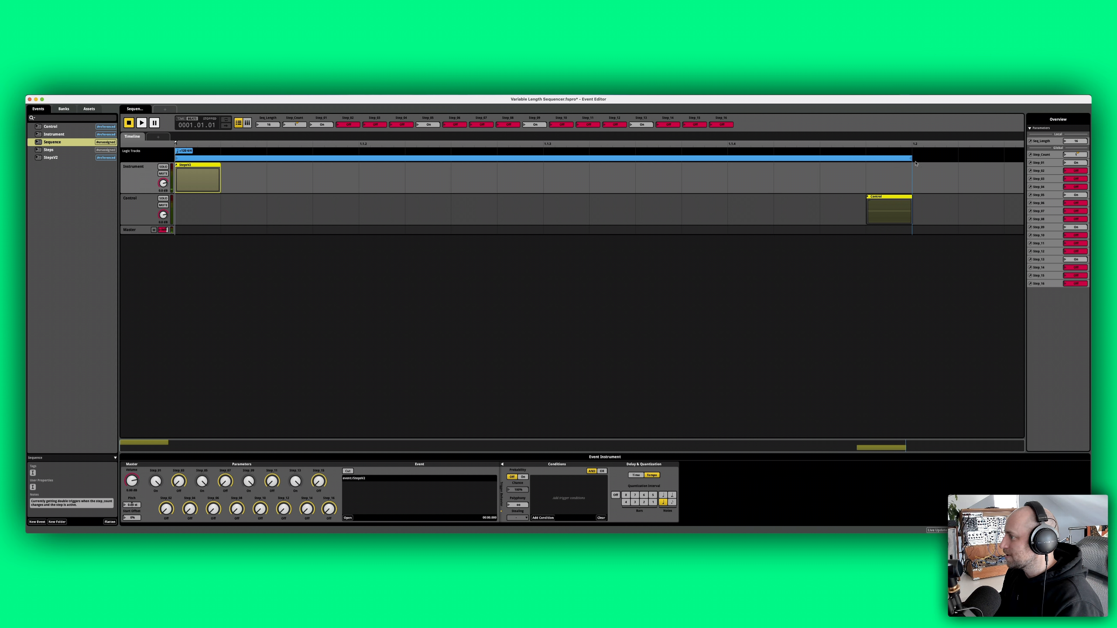
- Shorten the loop region to end at 1.1.2, move the Control instrument against its end, and audition the faster sequence
drag(911, 157, 357, 189)
drag(867, 203, 341, 213)
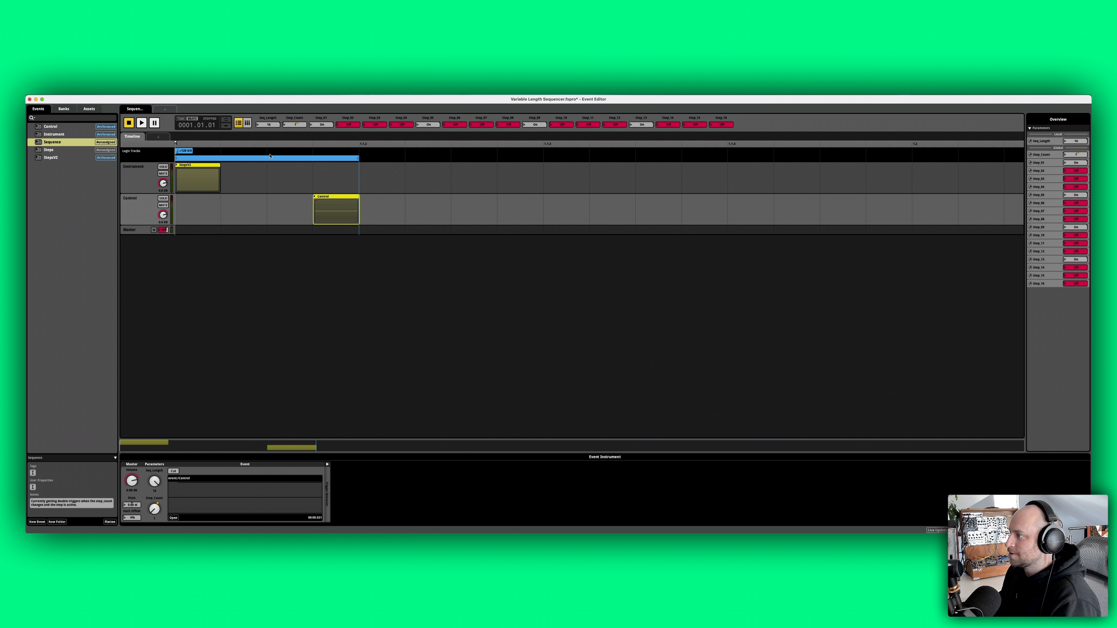
key(space)
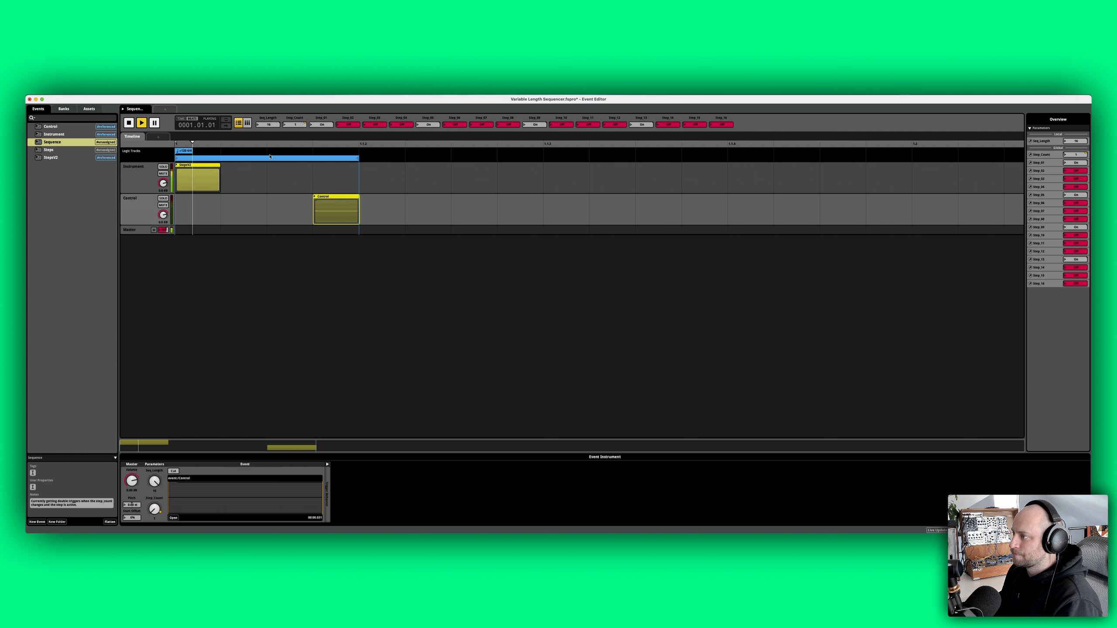
key(space)
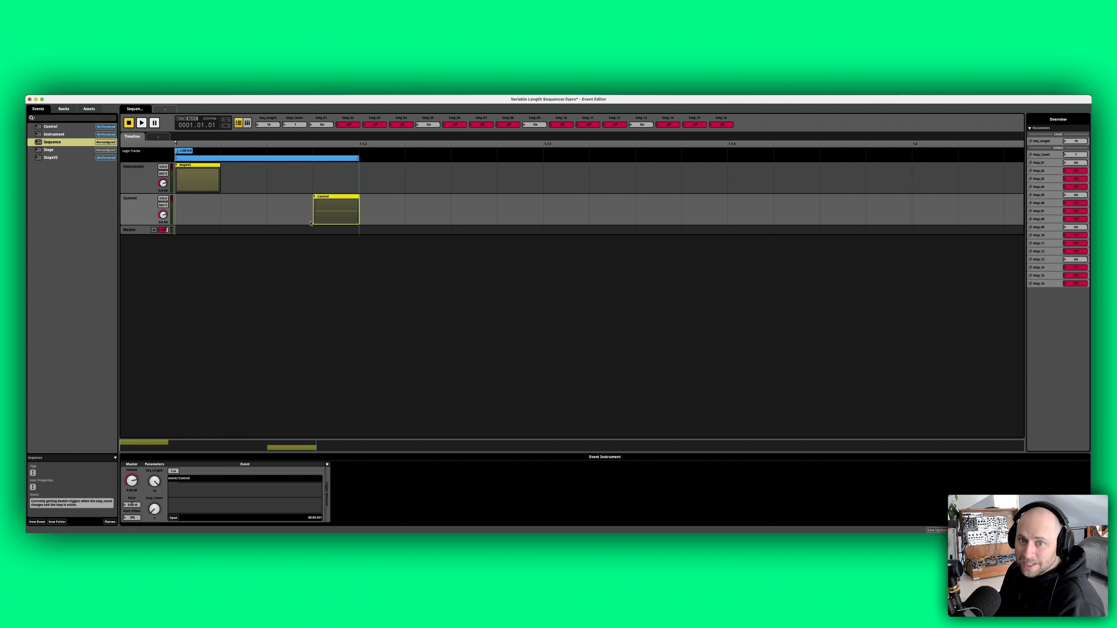
- In the StepsV2 event, move Step_Count between 1 and 5 and inspect the instruments on steps 1 and 5
click(67, 158)
drag(208, 152, 104, 150)
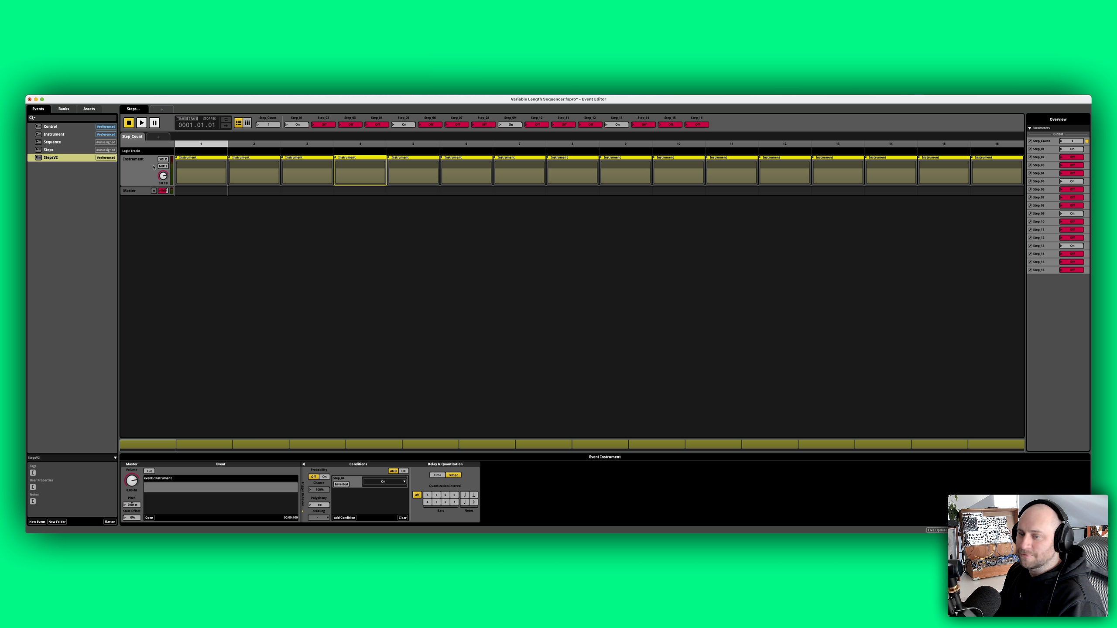
drag(189, 146, 405, 146)
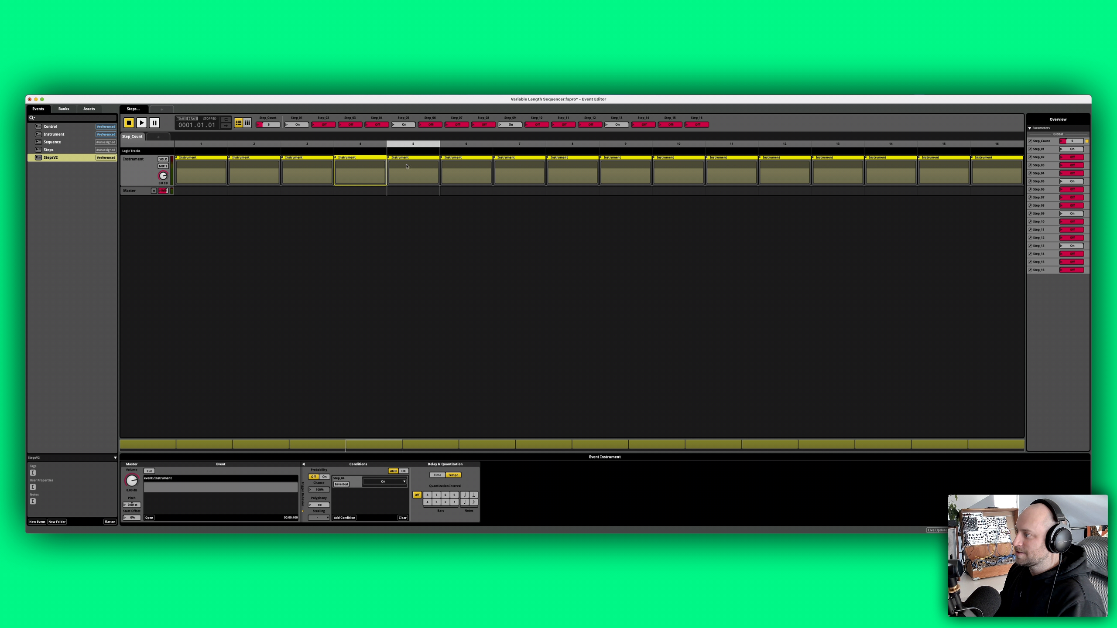
click(208, 149)
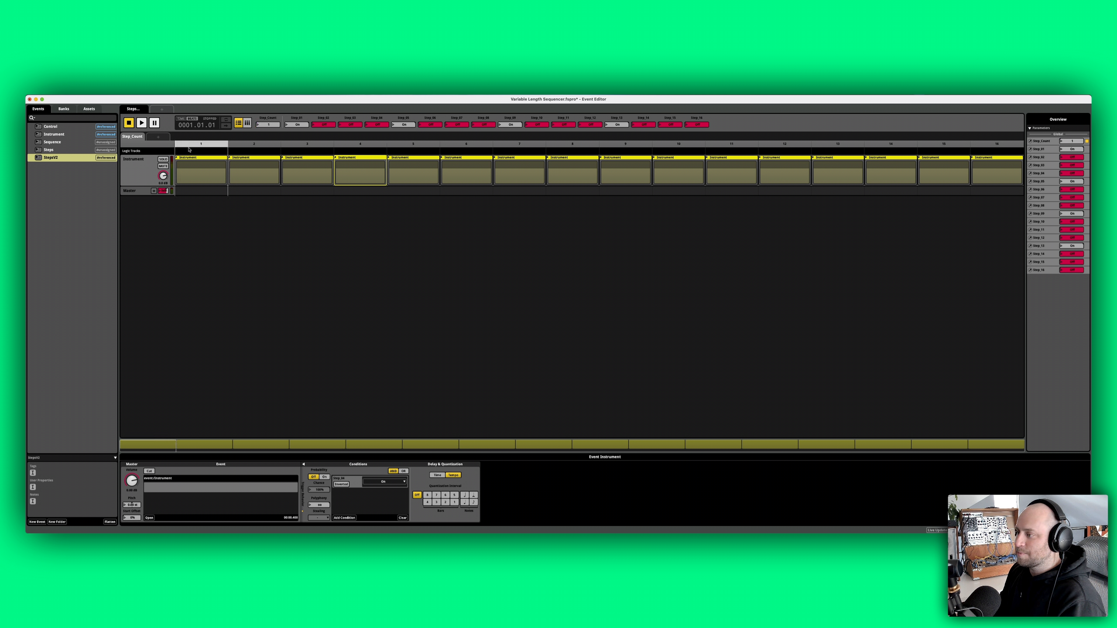
click(189, 159)
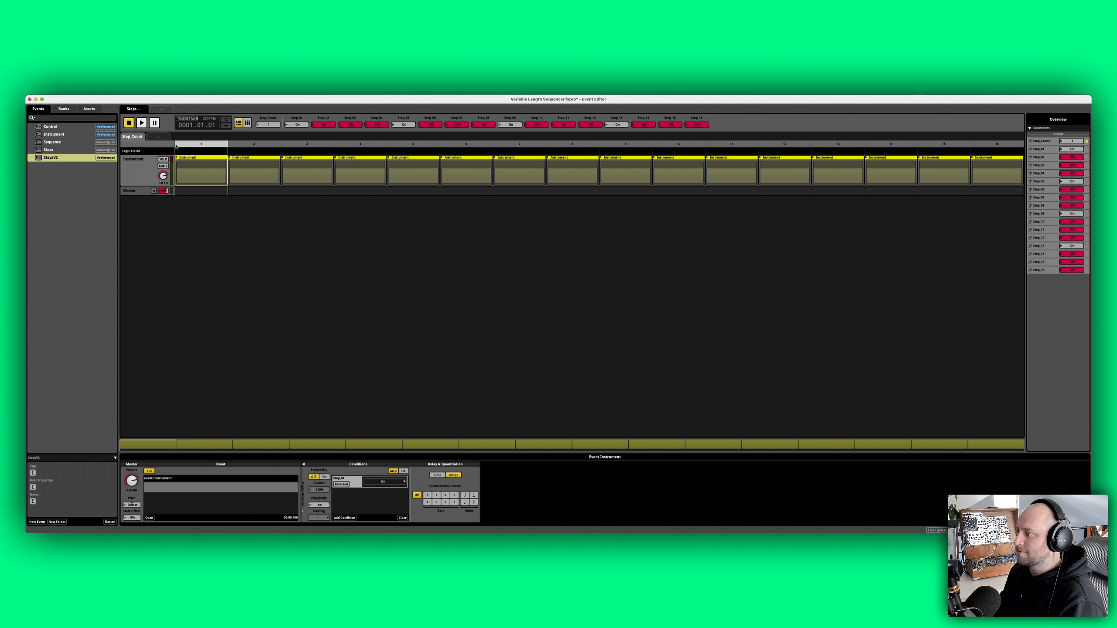
drag(191, 147, 359, 148)
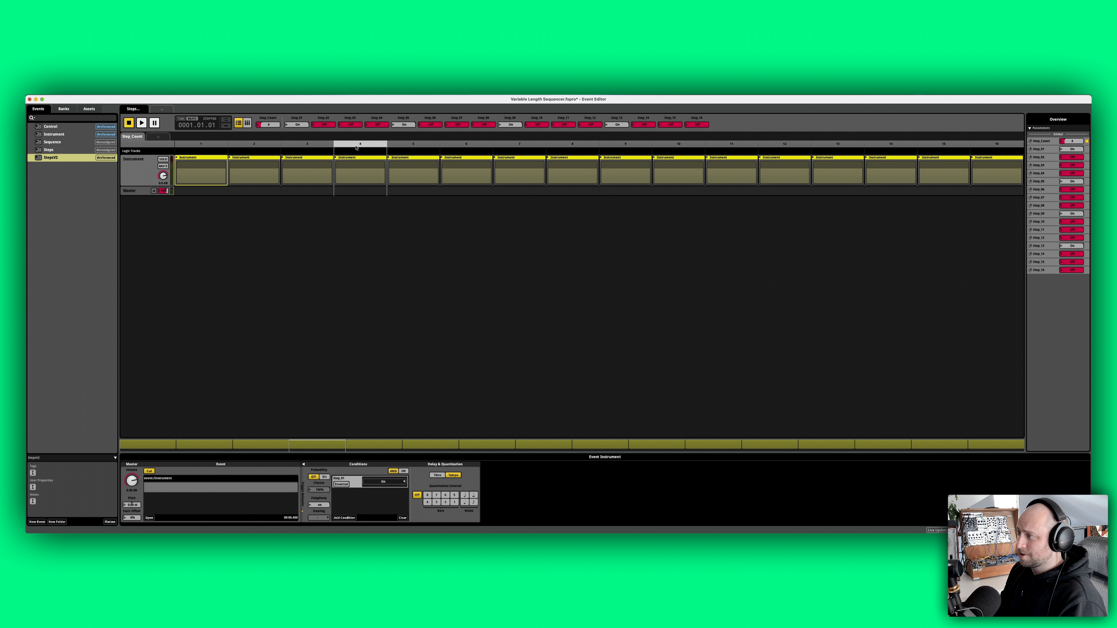
drag(384, 149, 413, 161)
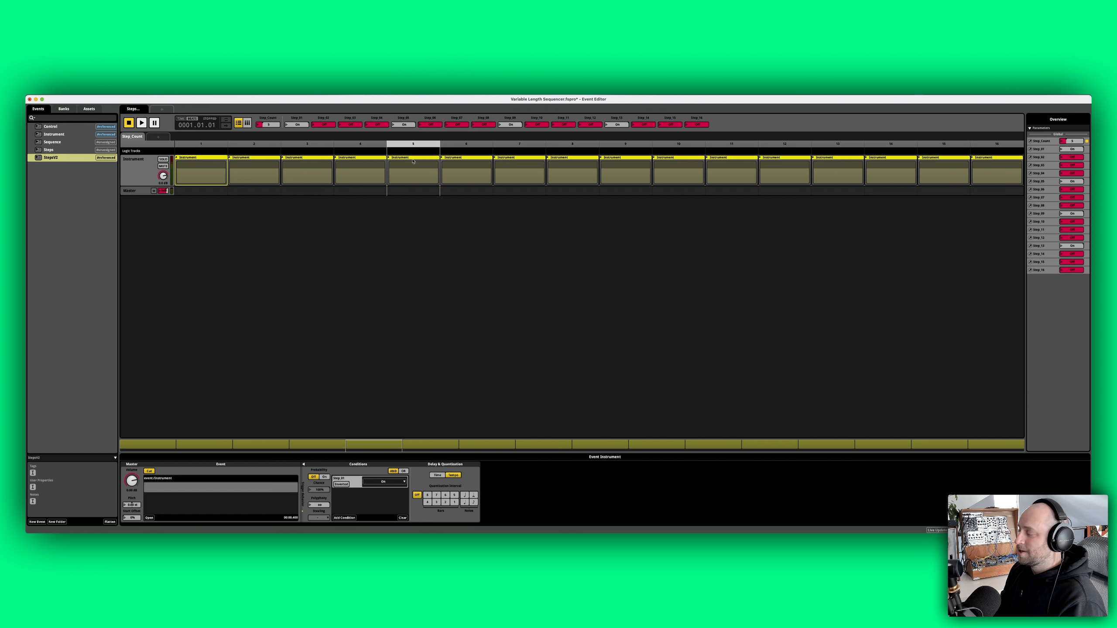
click(412, 161)
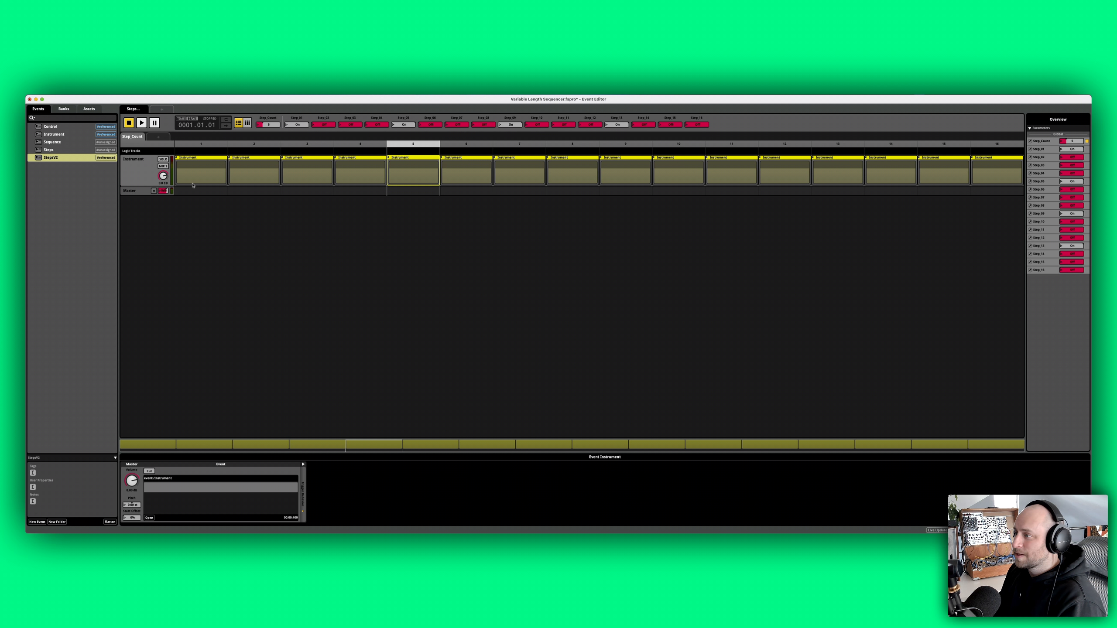
- Reopen the Sequence event and look over its Control instrument, followed by its StepsV2 instrument
click(65, 143)
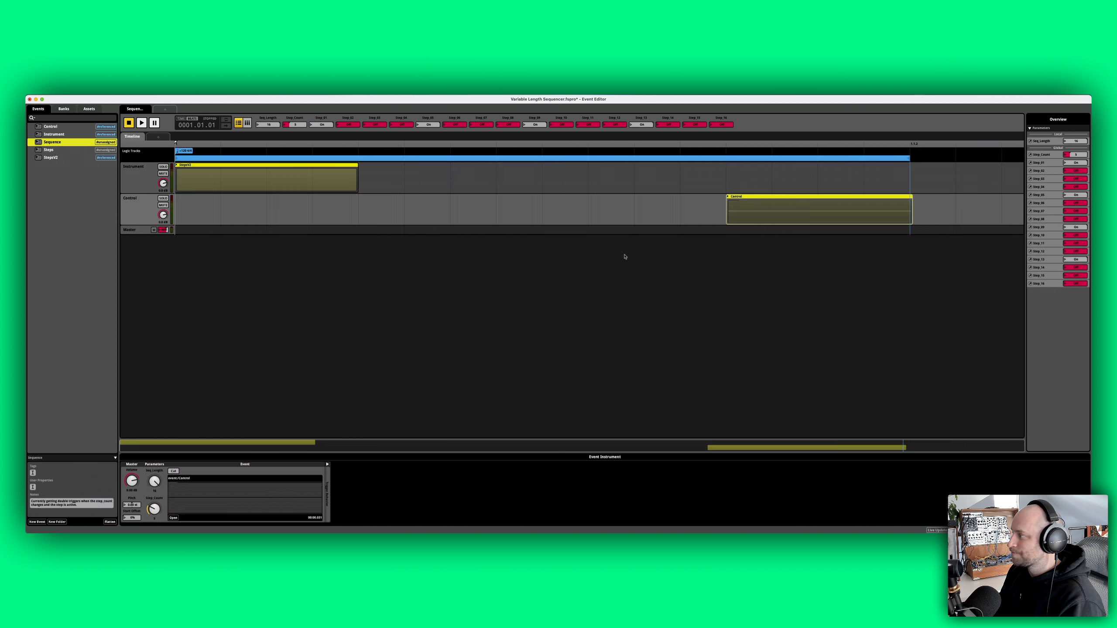
click(774, 206)
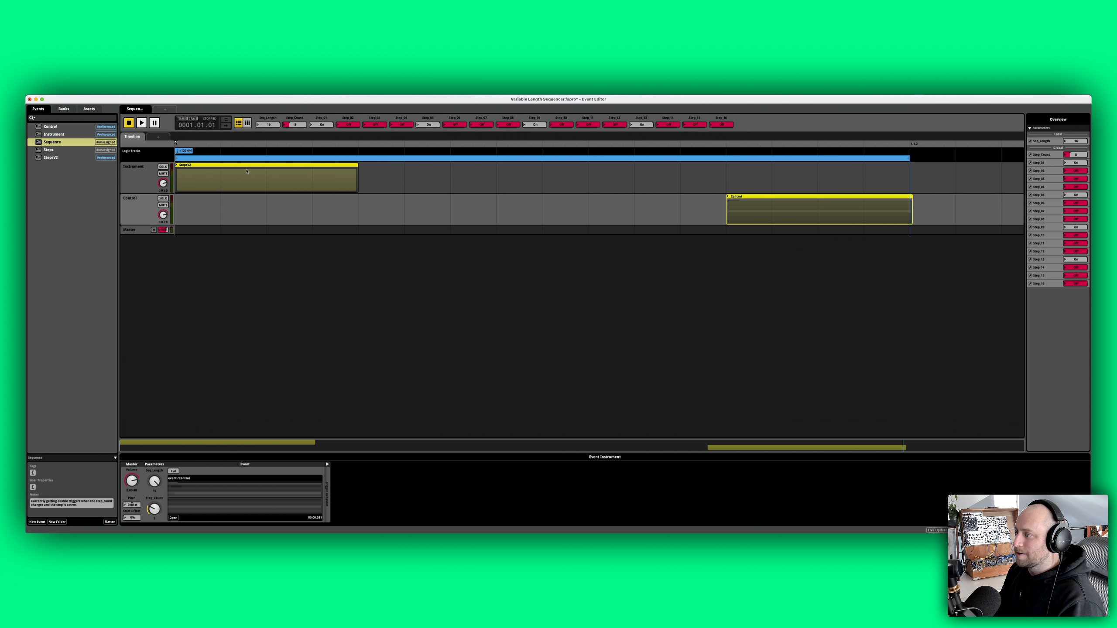
click(219, 175)
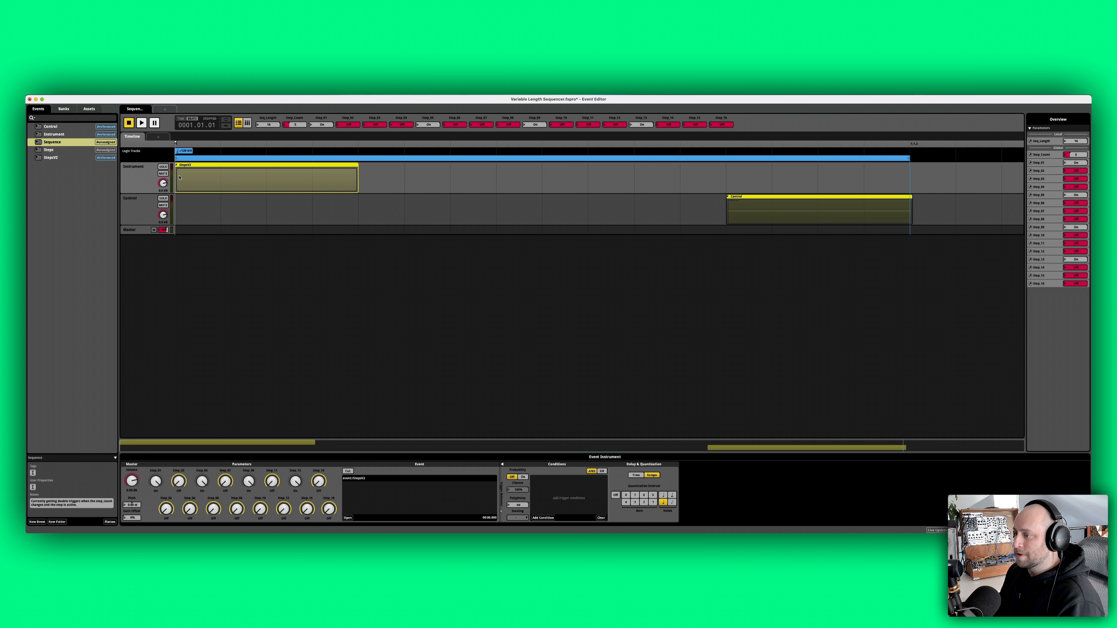
- Revisit the StepsV2 event and examine the Stop Event command on the top track of the Control event
click(51, 157)
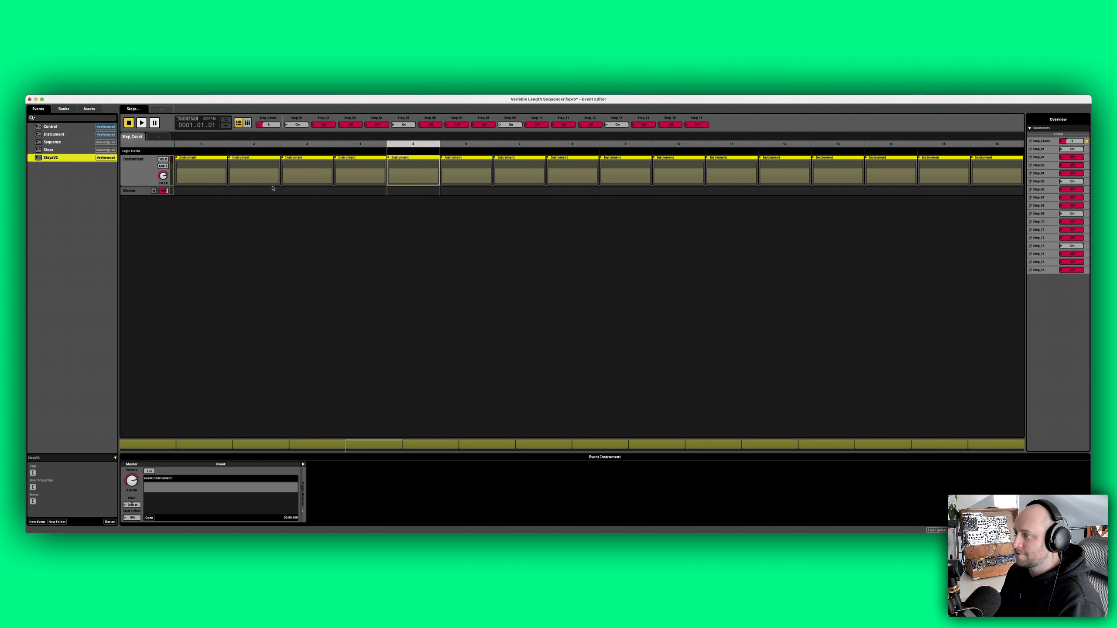
click(52, 126)
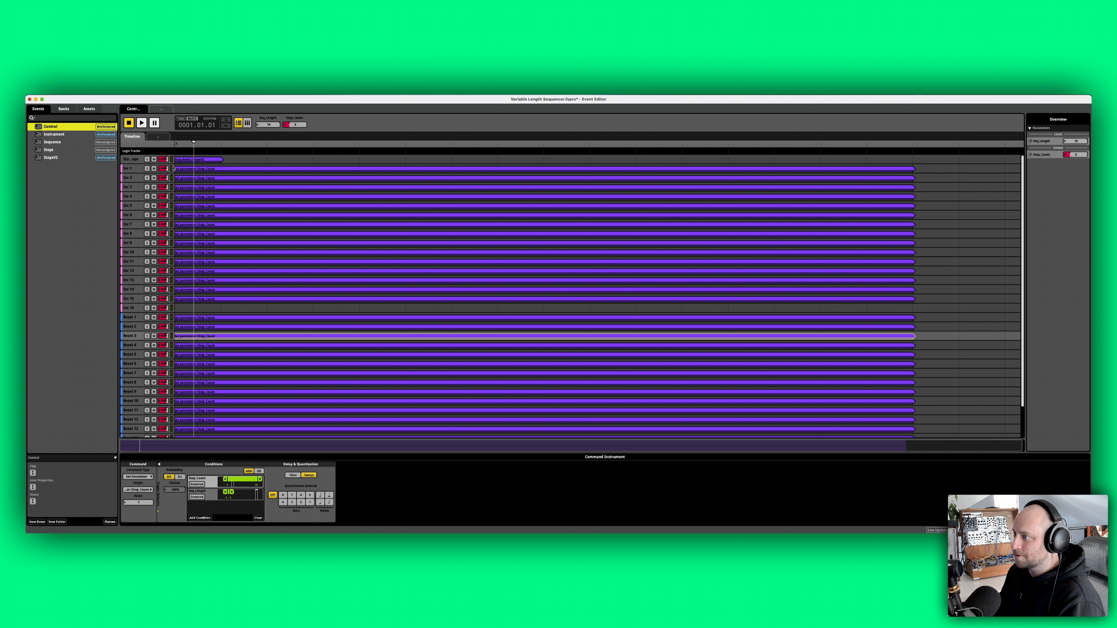
click(136, 160)
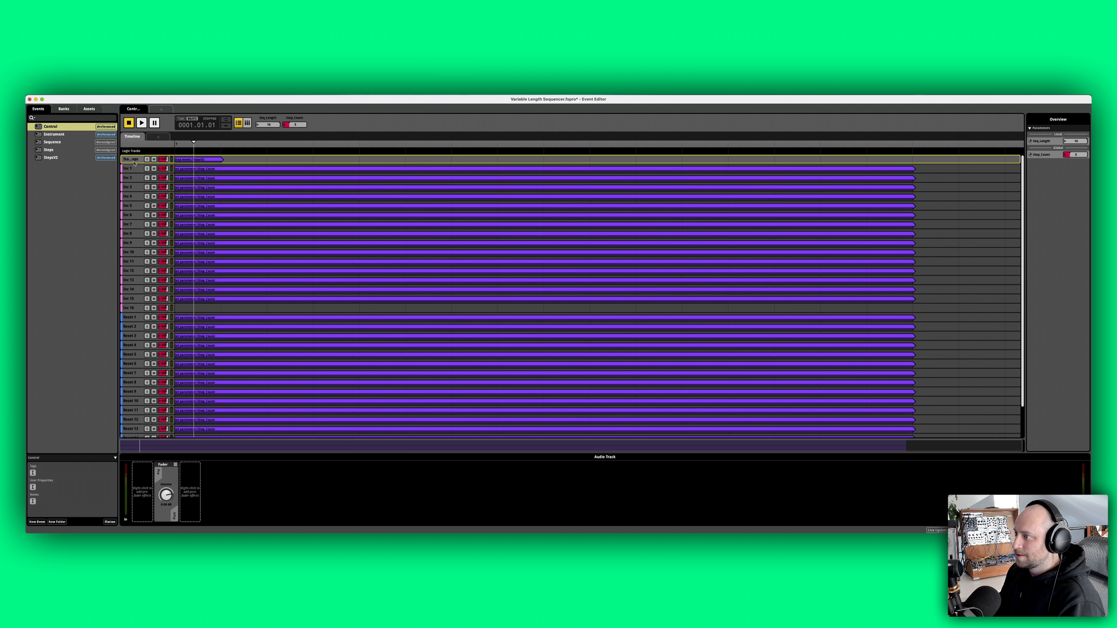
click(198, 159)
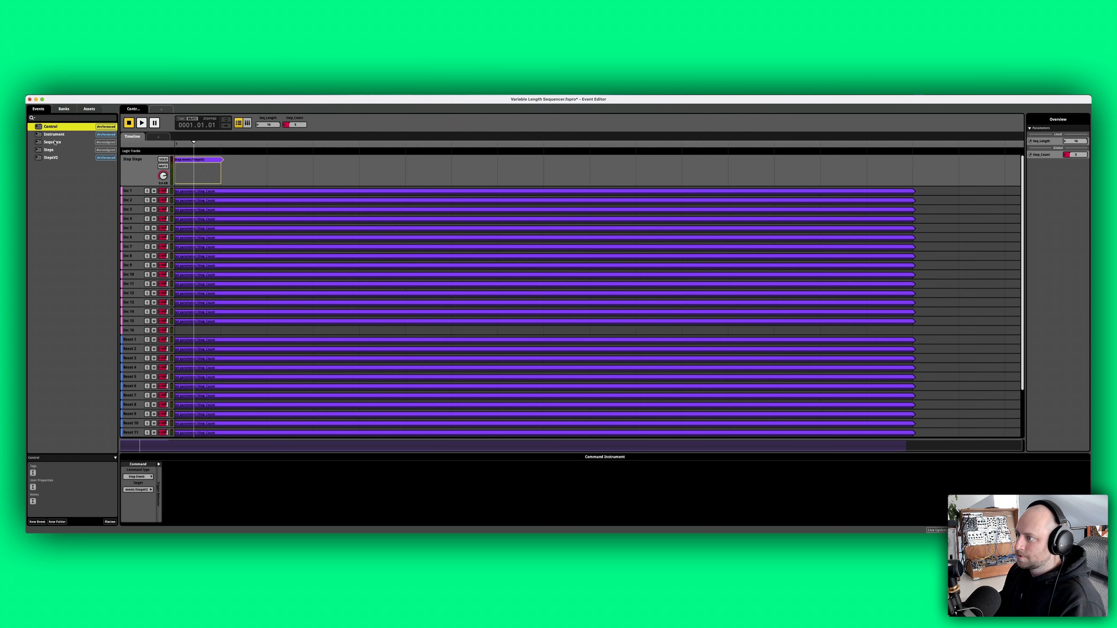
- Go back to the Sequence event and compare how the Control and StepsV2 instruments are placed within the loop
click(53, 142)
click(748, 204)
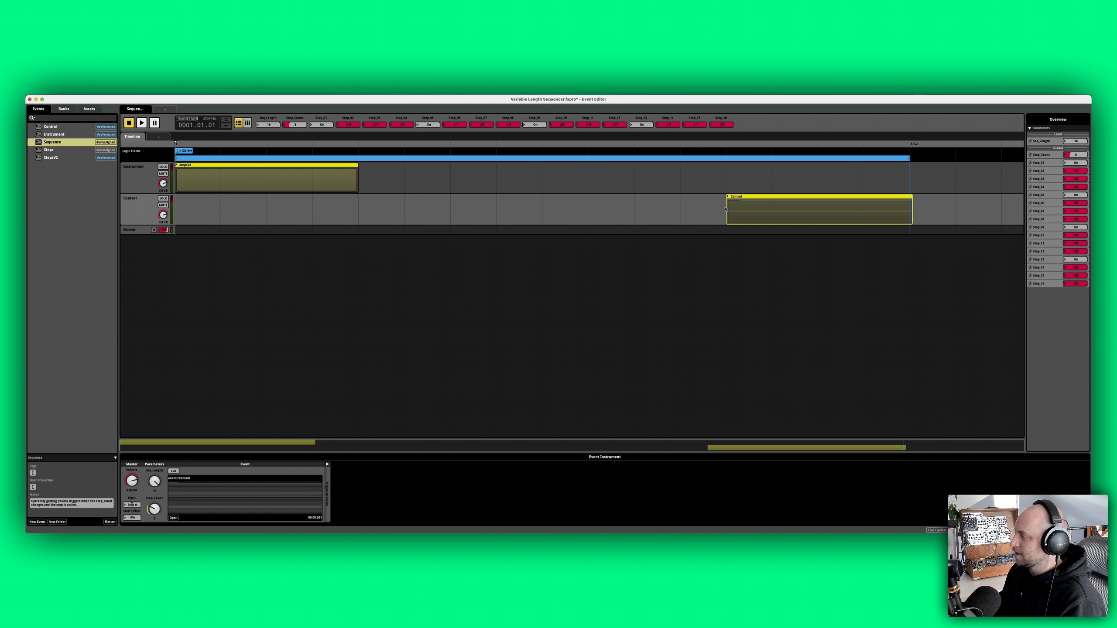
click(244, 172)
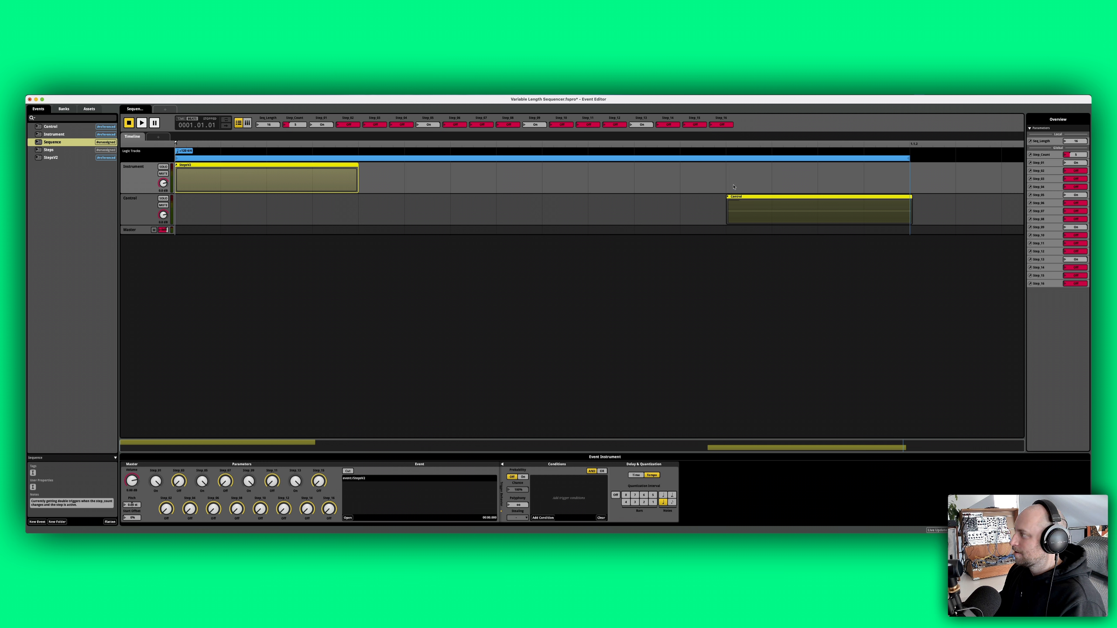
click(754, 198)
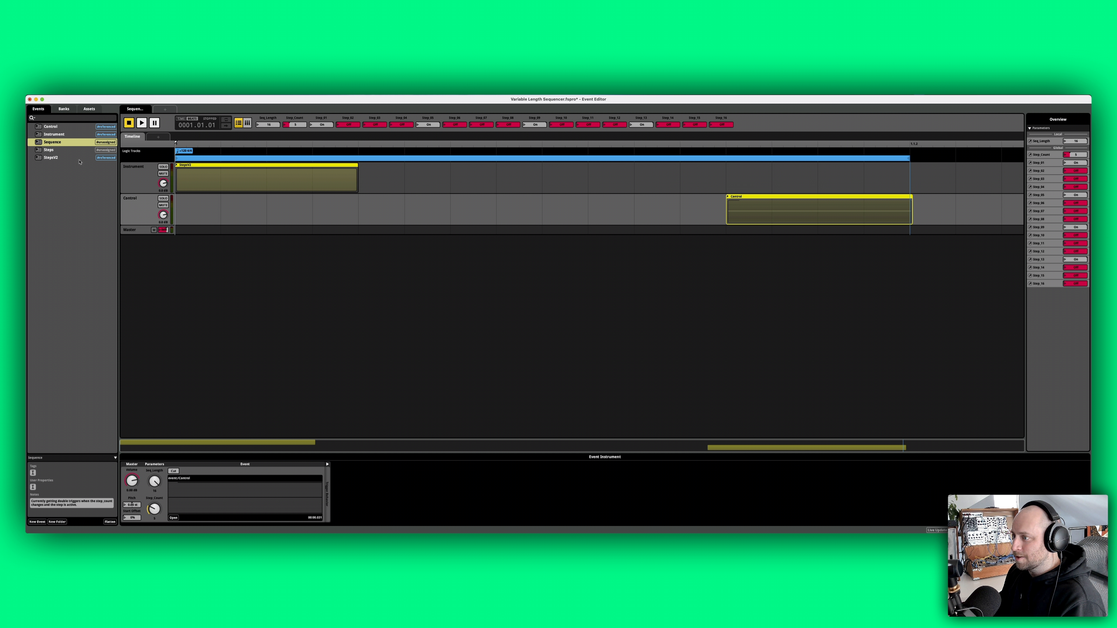
- Check the Instrument event, and in the Control event retarget the top track's Stop Event command to the Instrument event
click(61, 134)
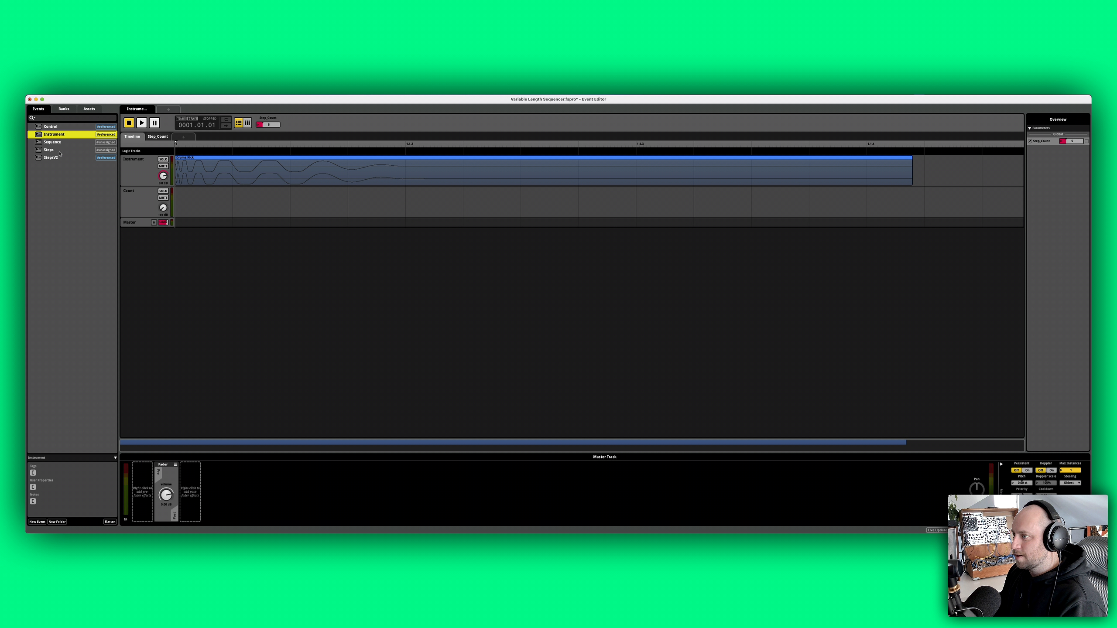
click(58, 127)
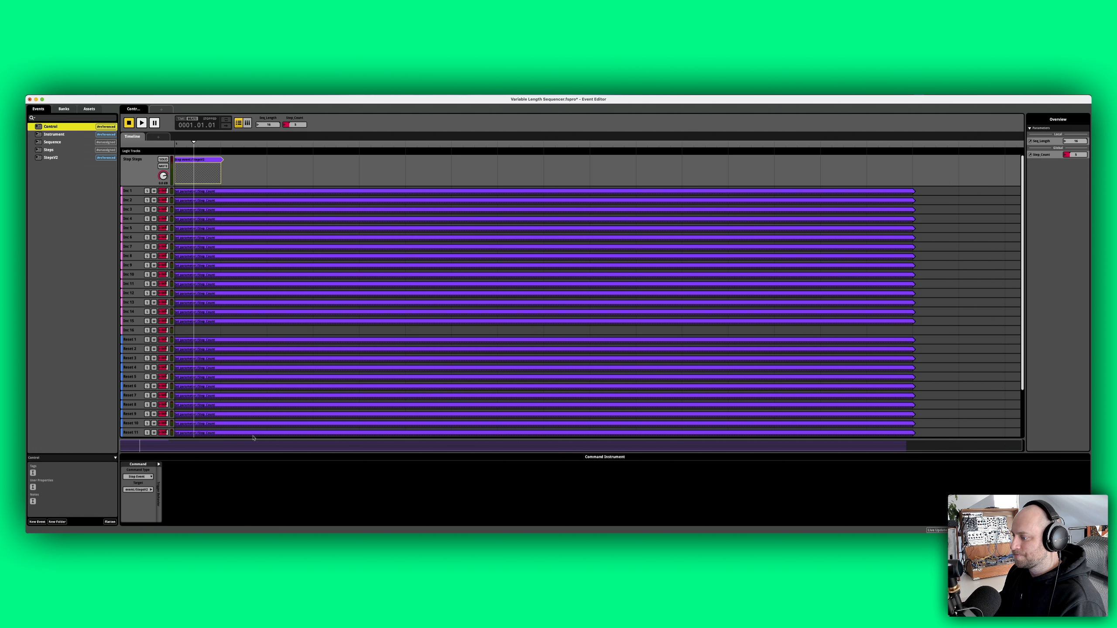
click(149, 490)
mouse_move(175, 493)
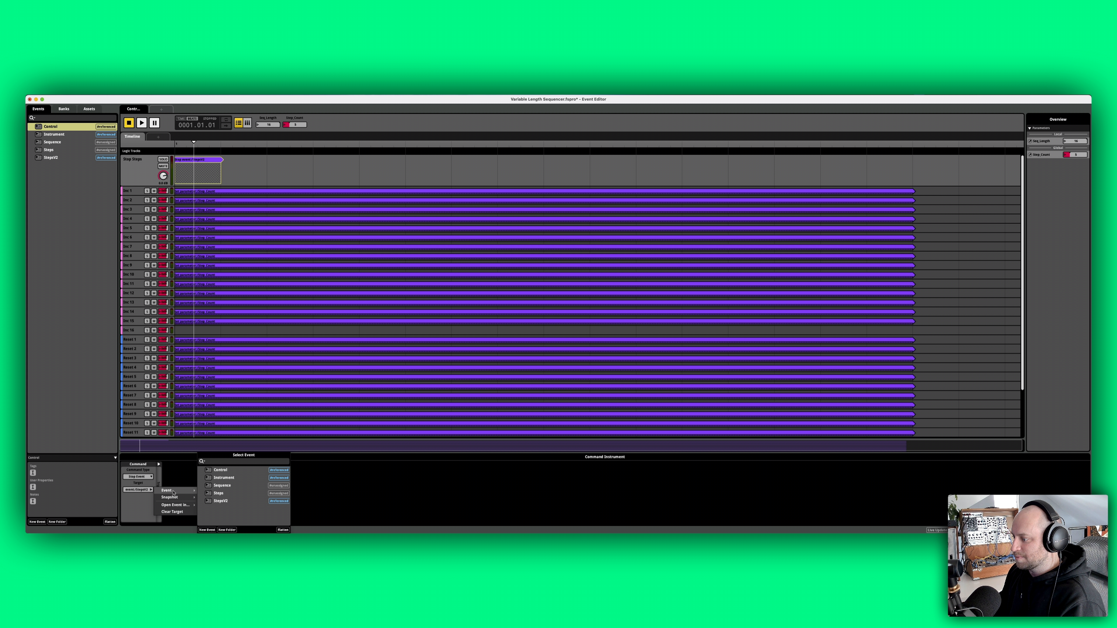
click(232, 479)
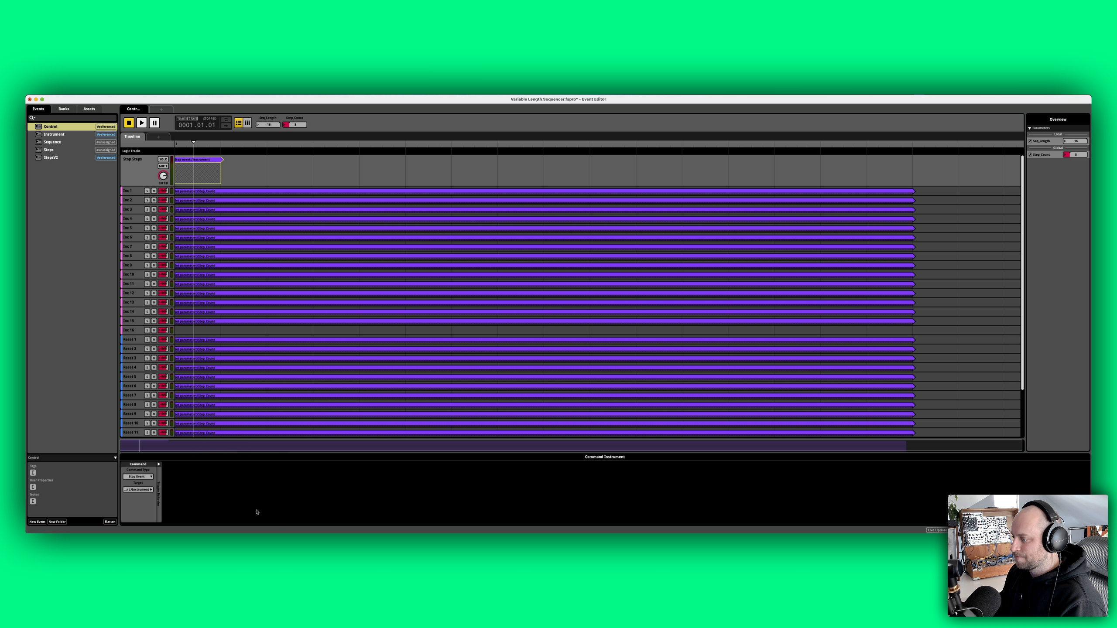
click(158, 465)
click(159, 465)
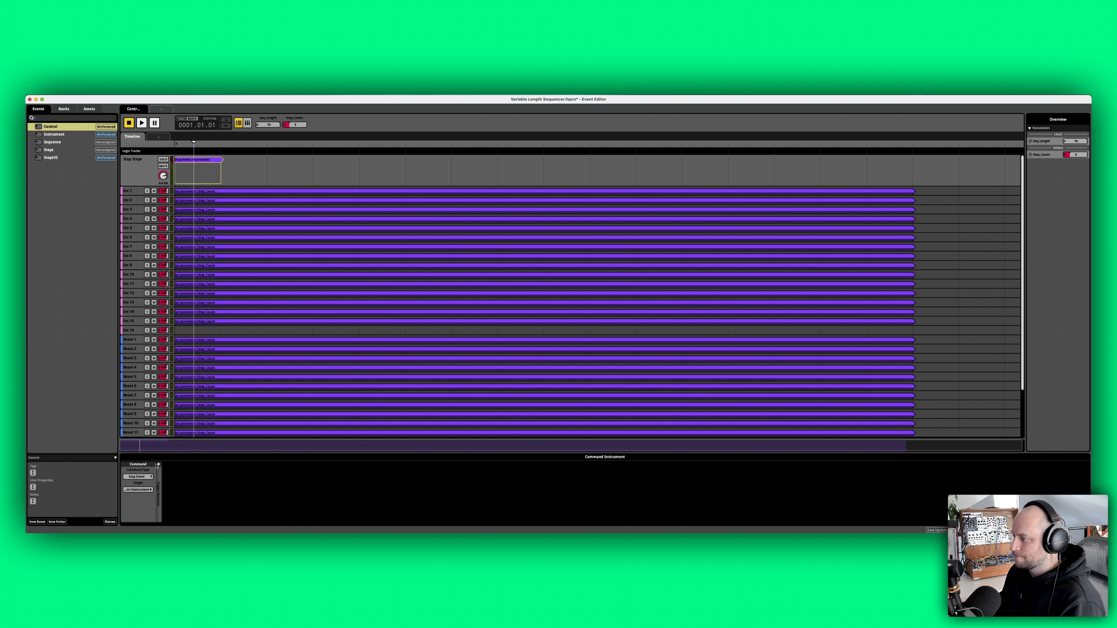
- Play the Sequence event to audition the changed stop target, stop playback and lower Step_Count to its minimum
click(59, 144)
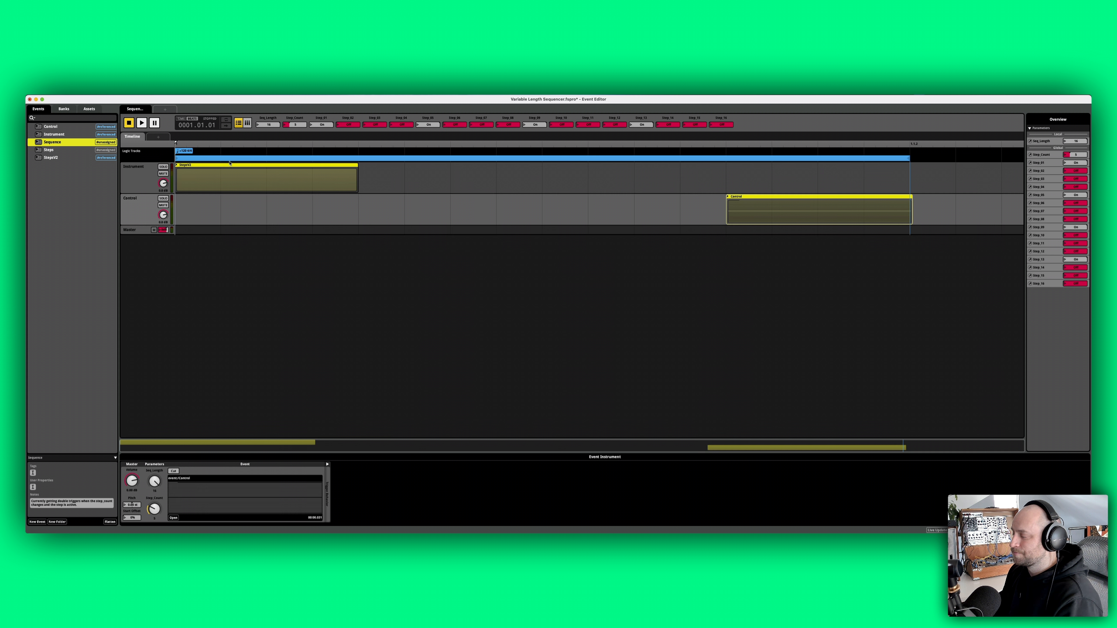
key(space)
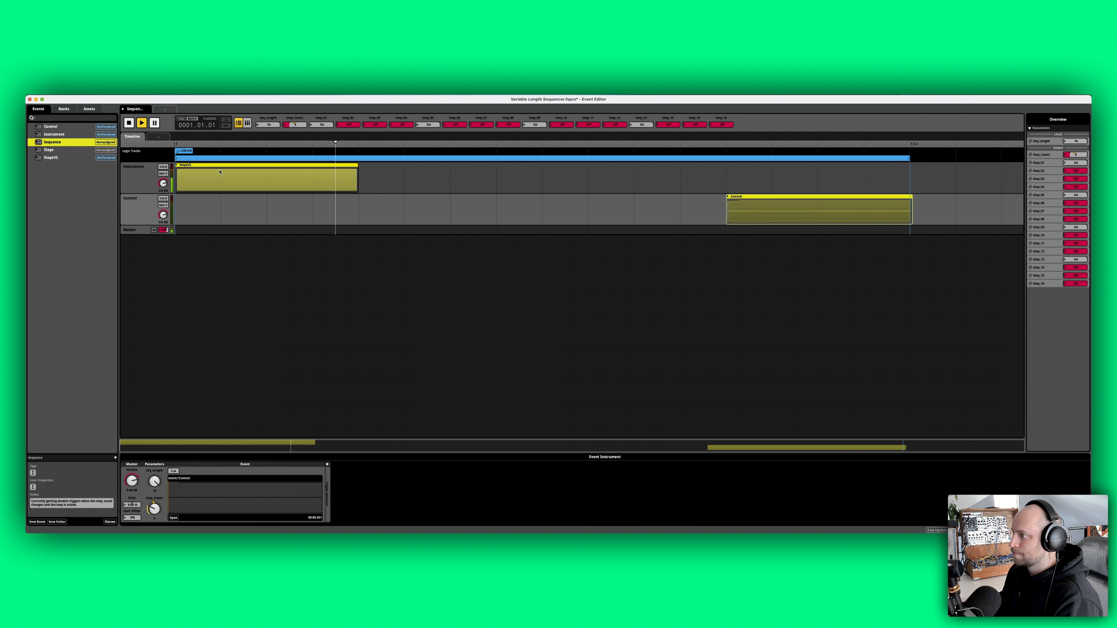
key(space)
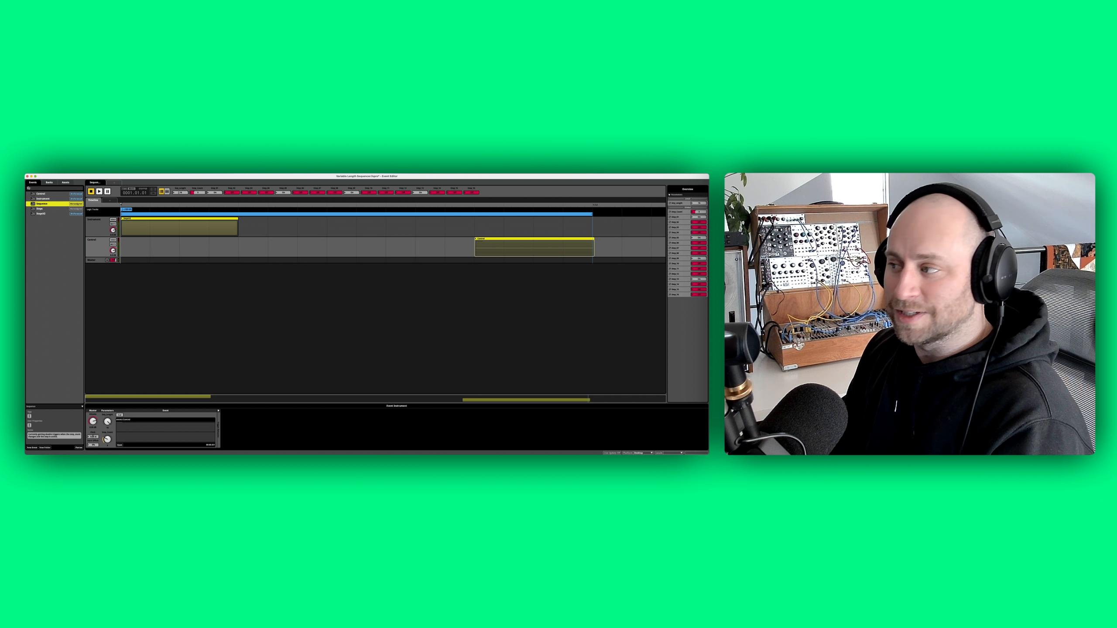
drag(198, 192, 214, 289)
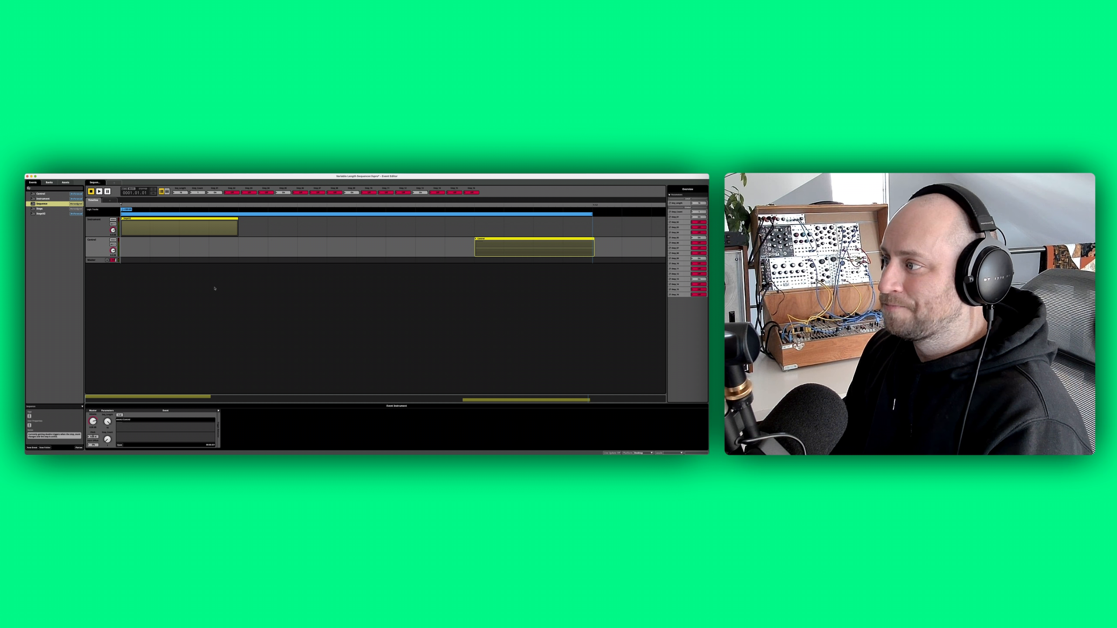